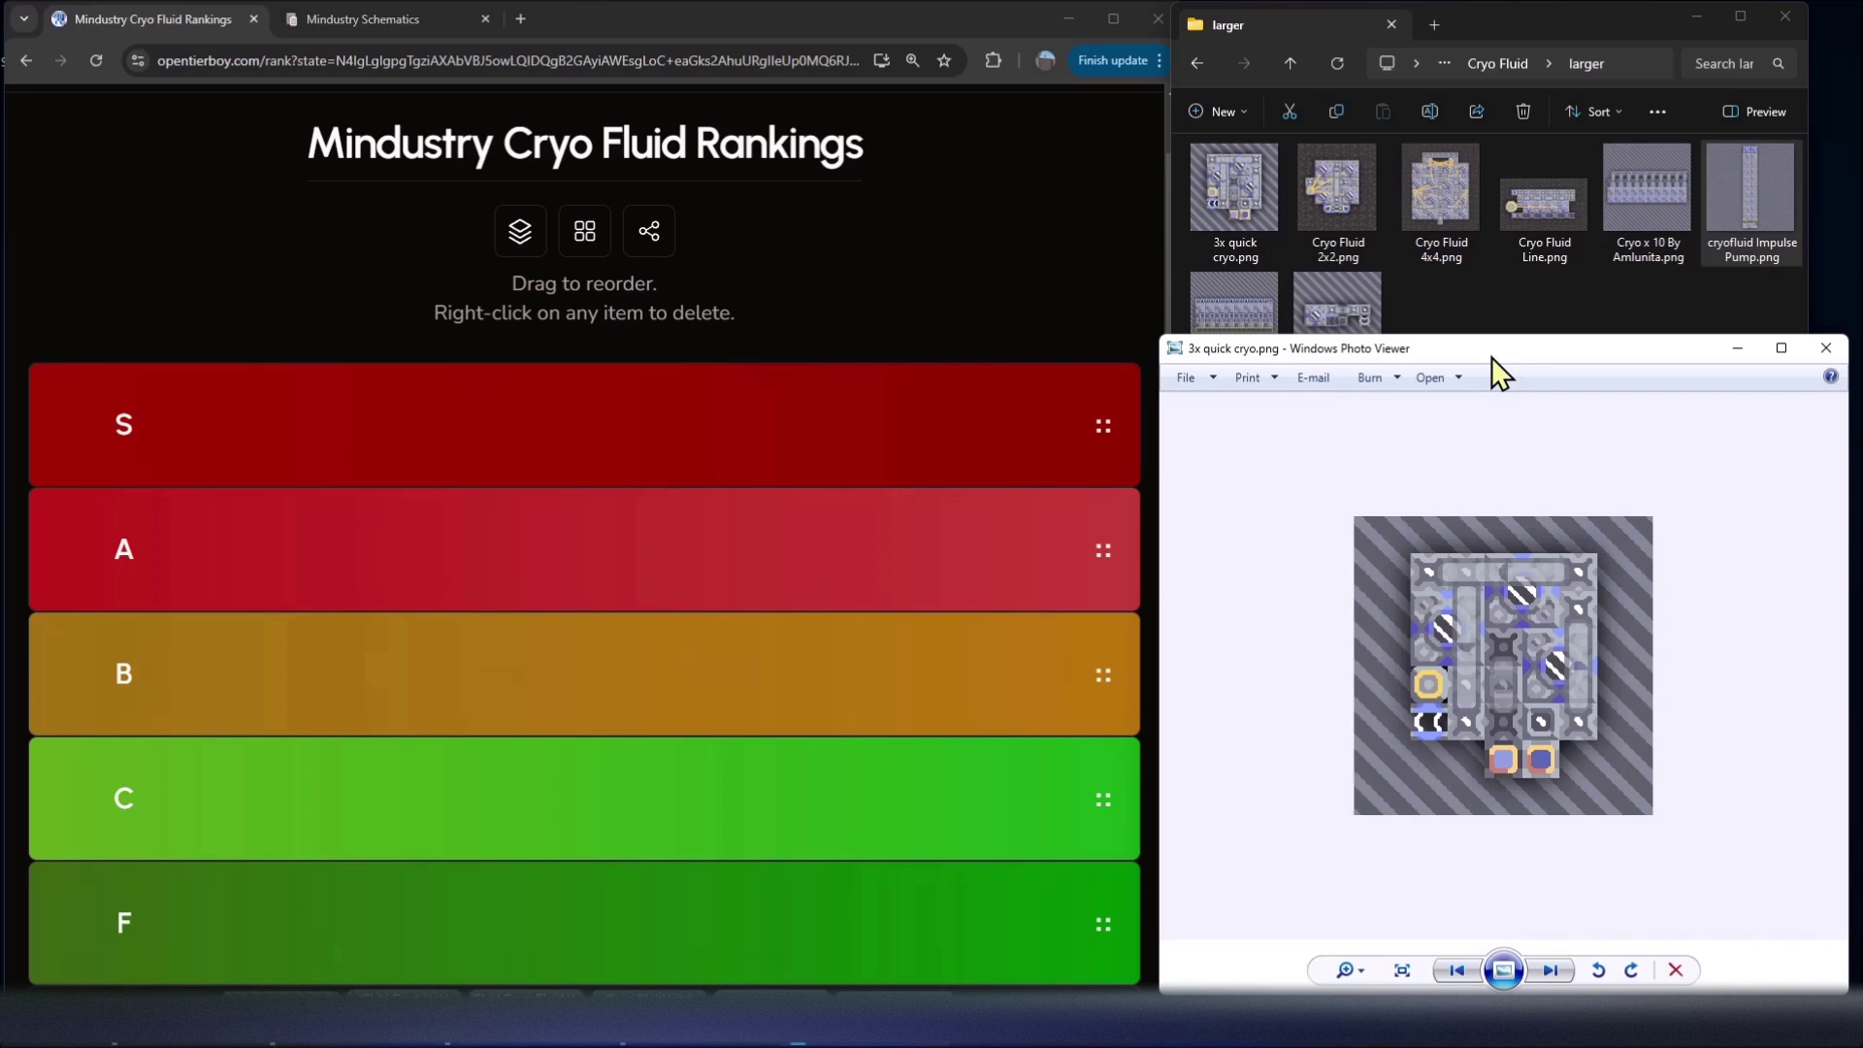
Scroll down to show the pool of eight unranked cryofluid schematics under the S–F tiers
scroll(726, 797, down, 3)
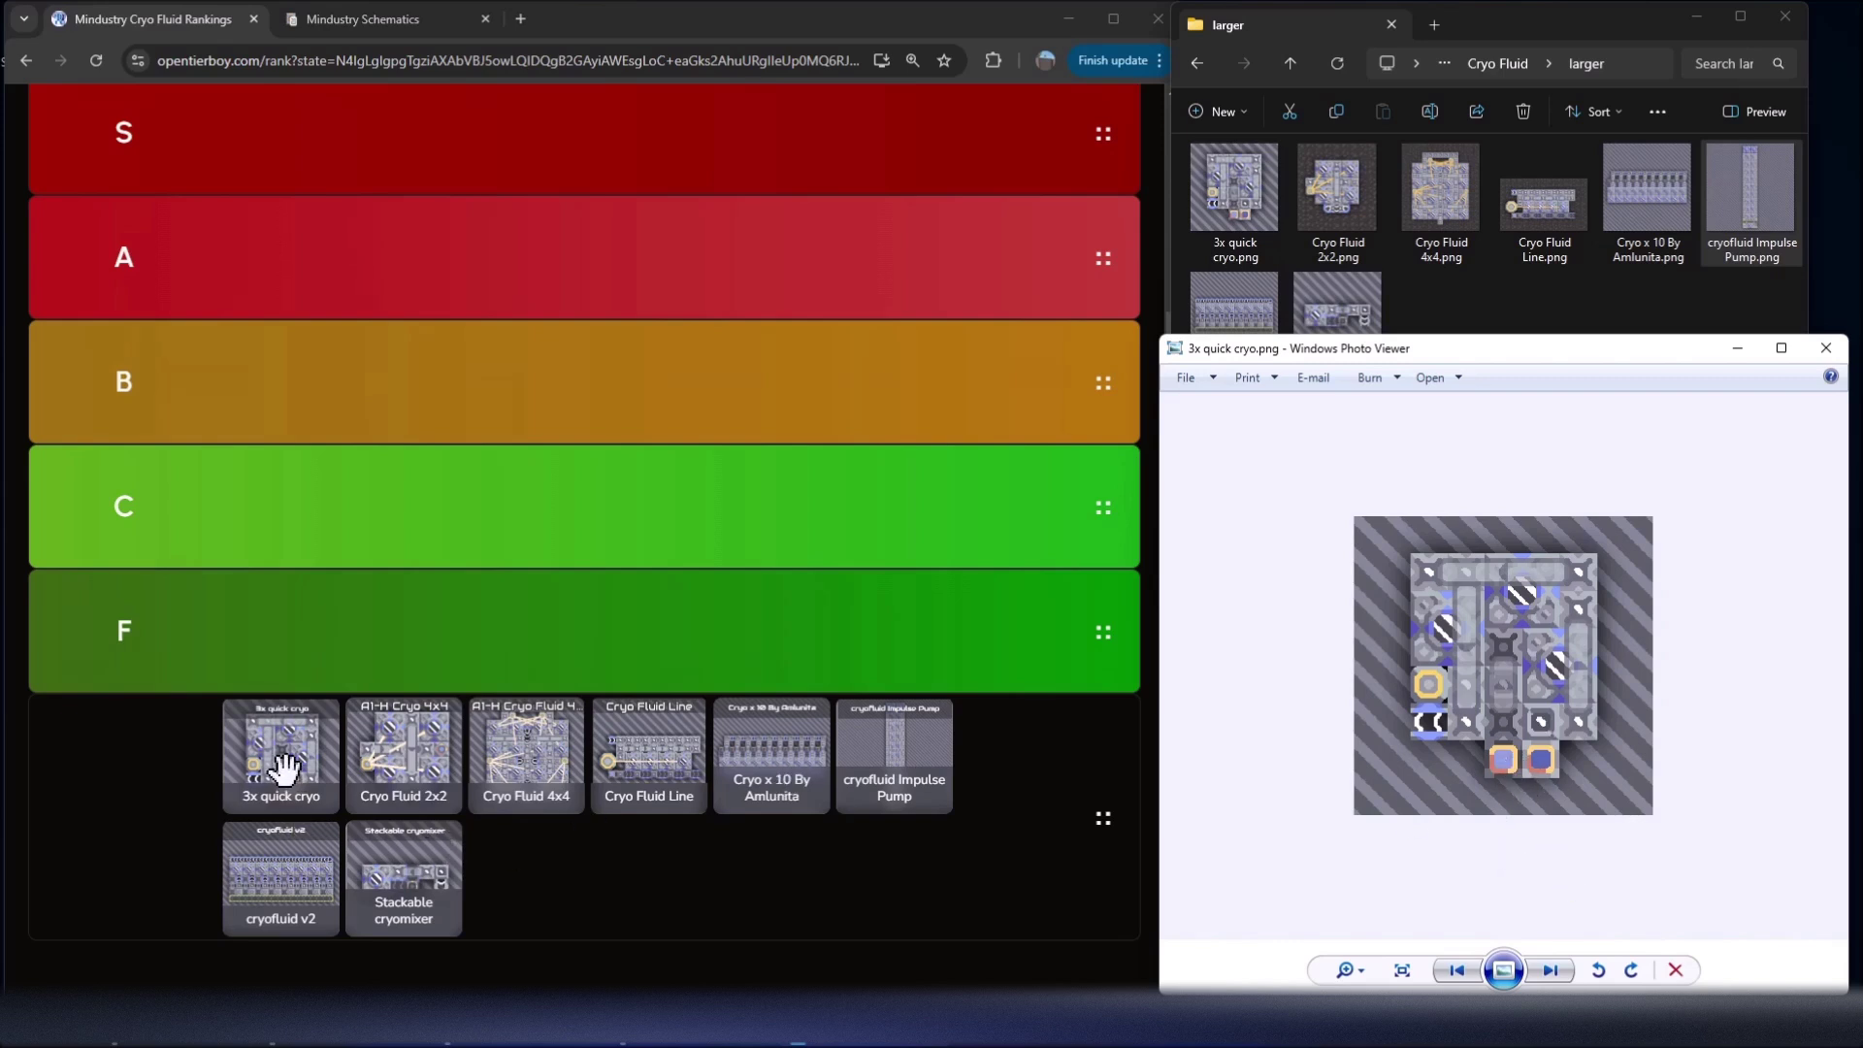
Rank 3x quick cryo in tier A and bring up the Cryo Fluid 2x2 schematic in Photo Viewer
drag(284, 769, 282, 330)
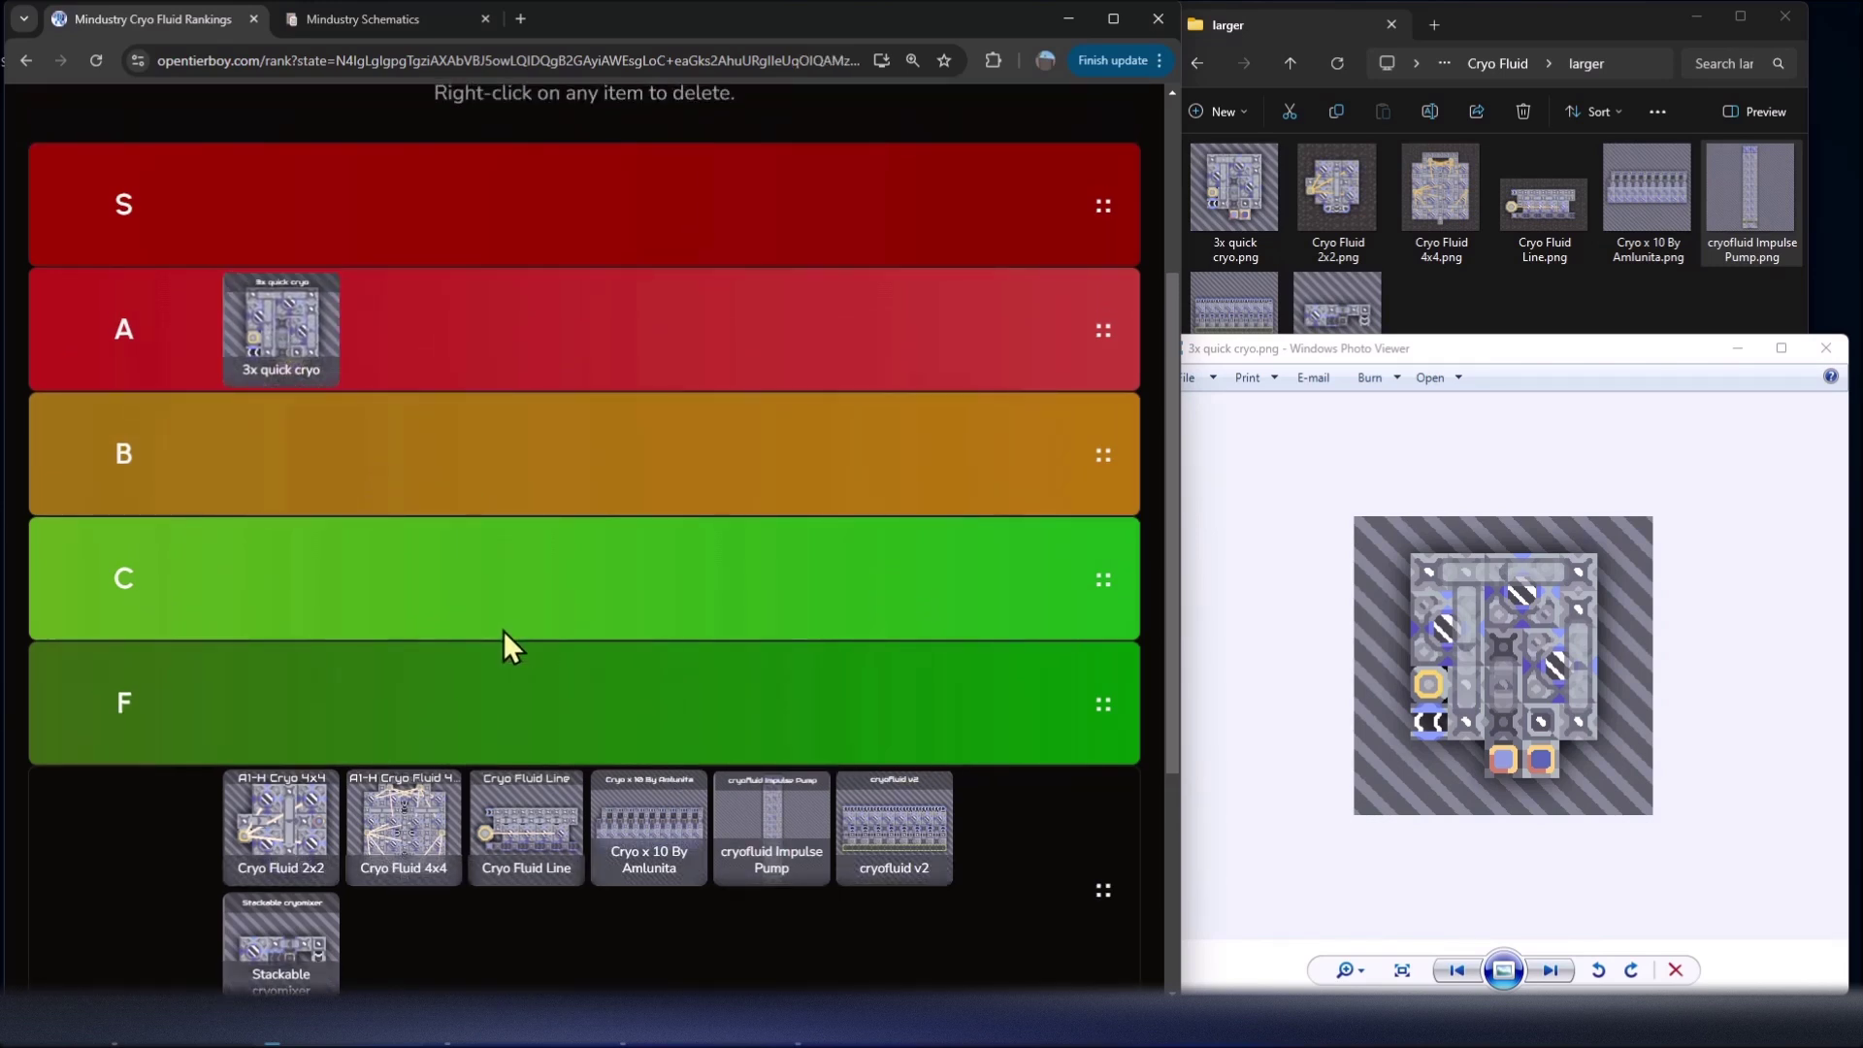
click(1561, 648)
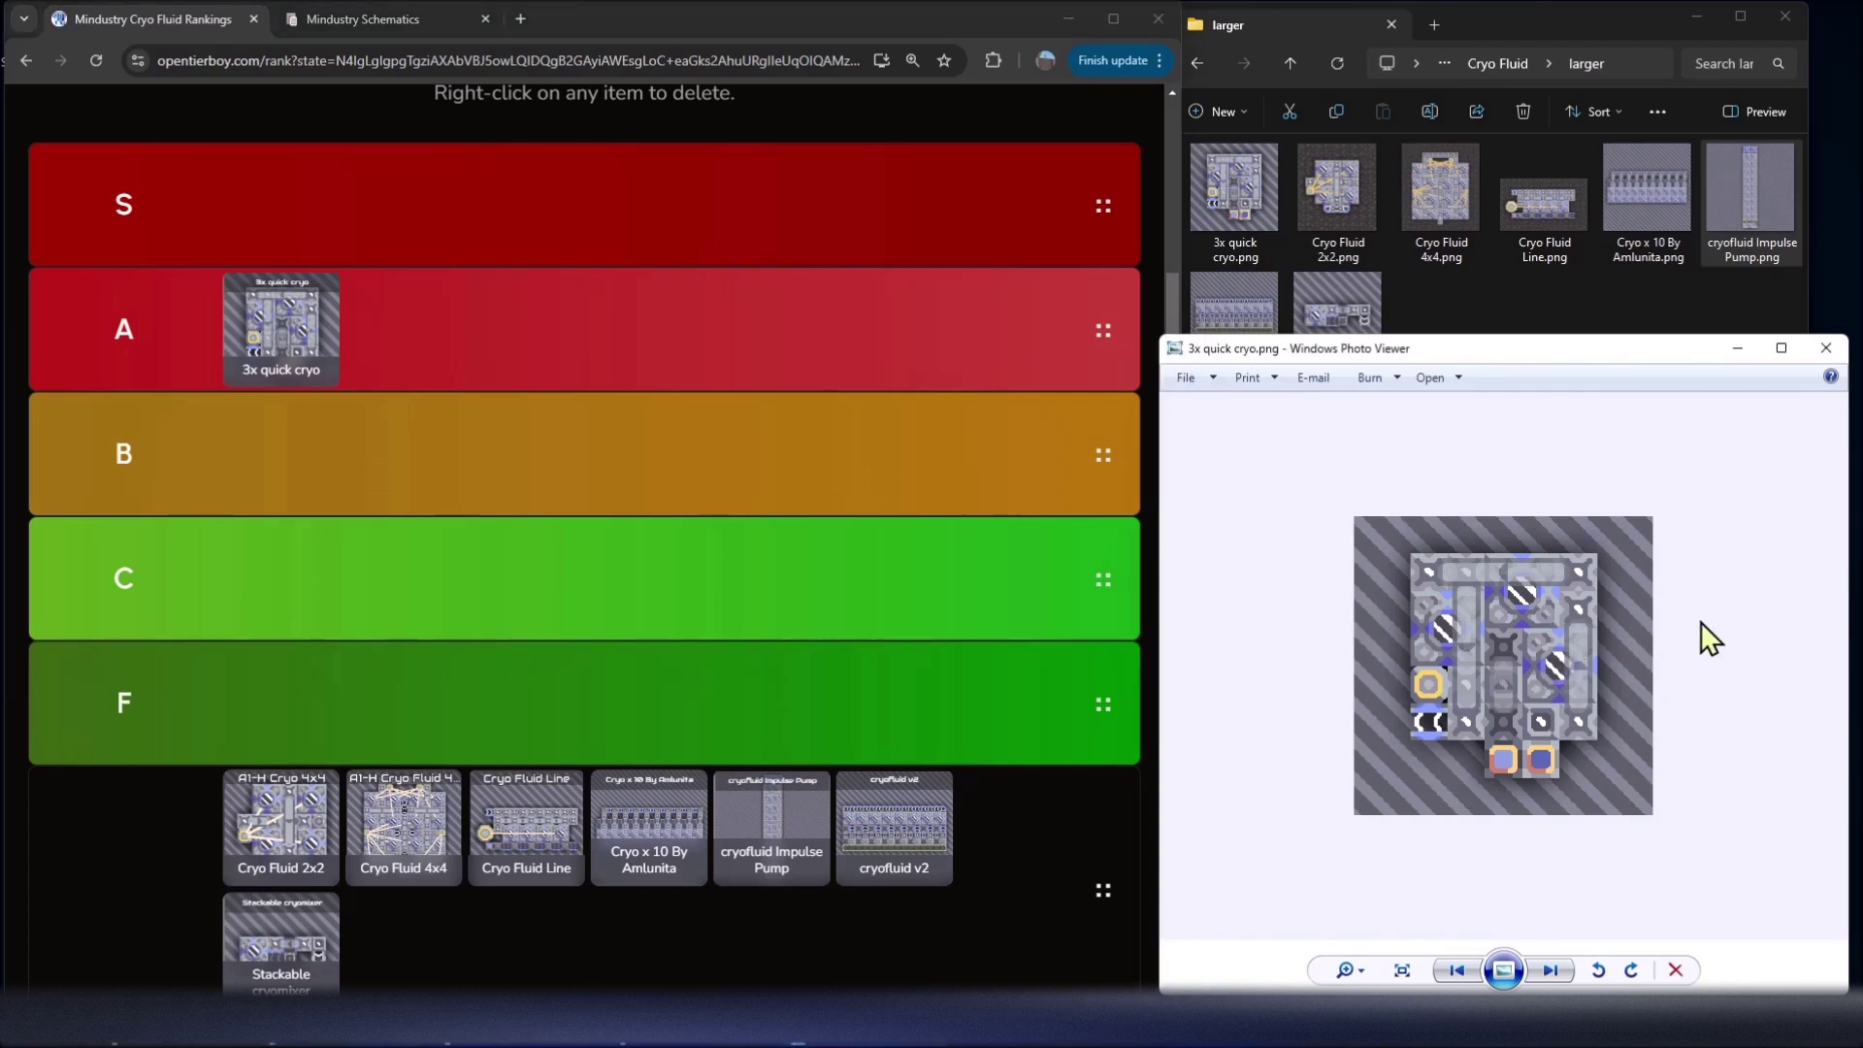
key(Right)
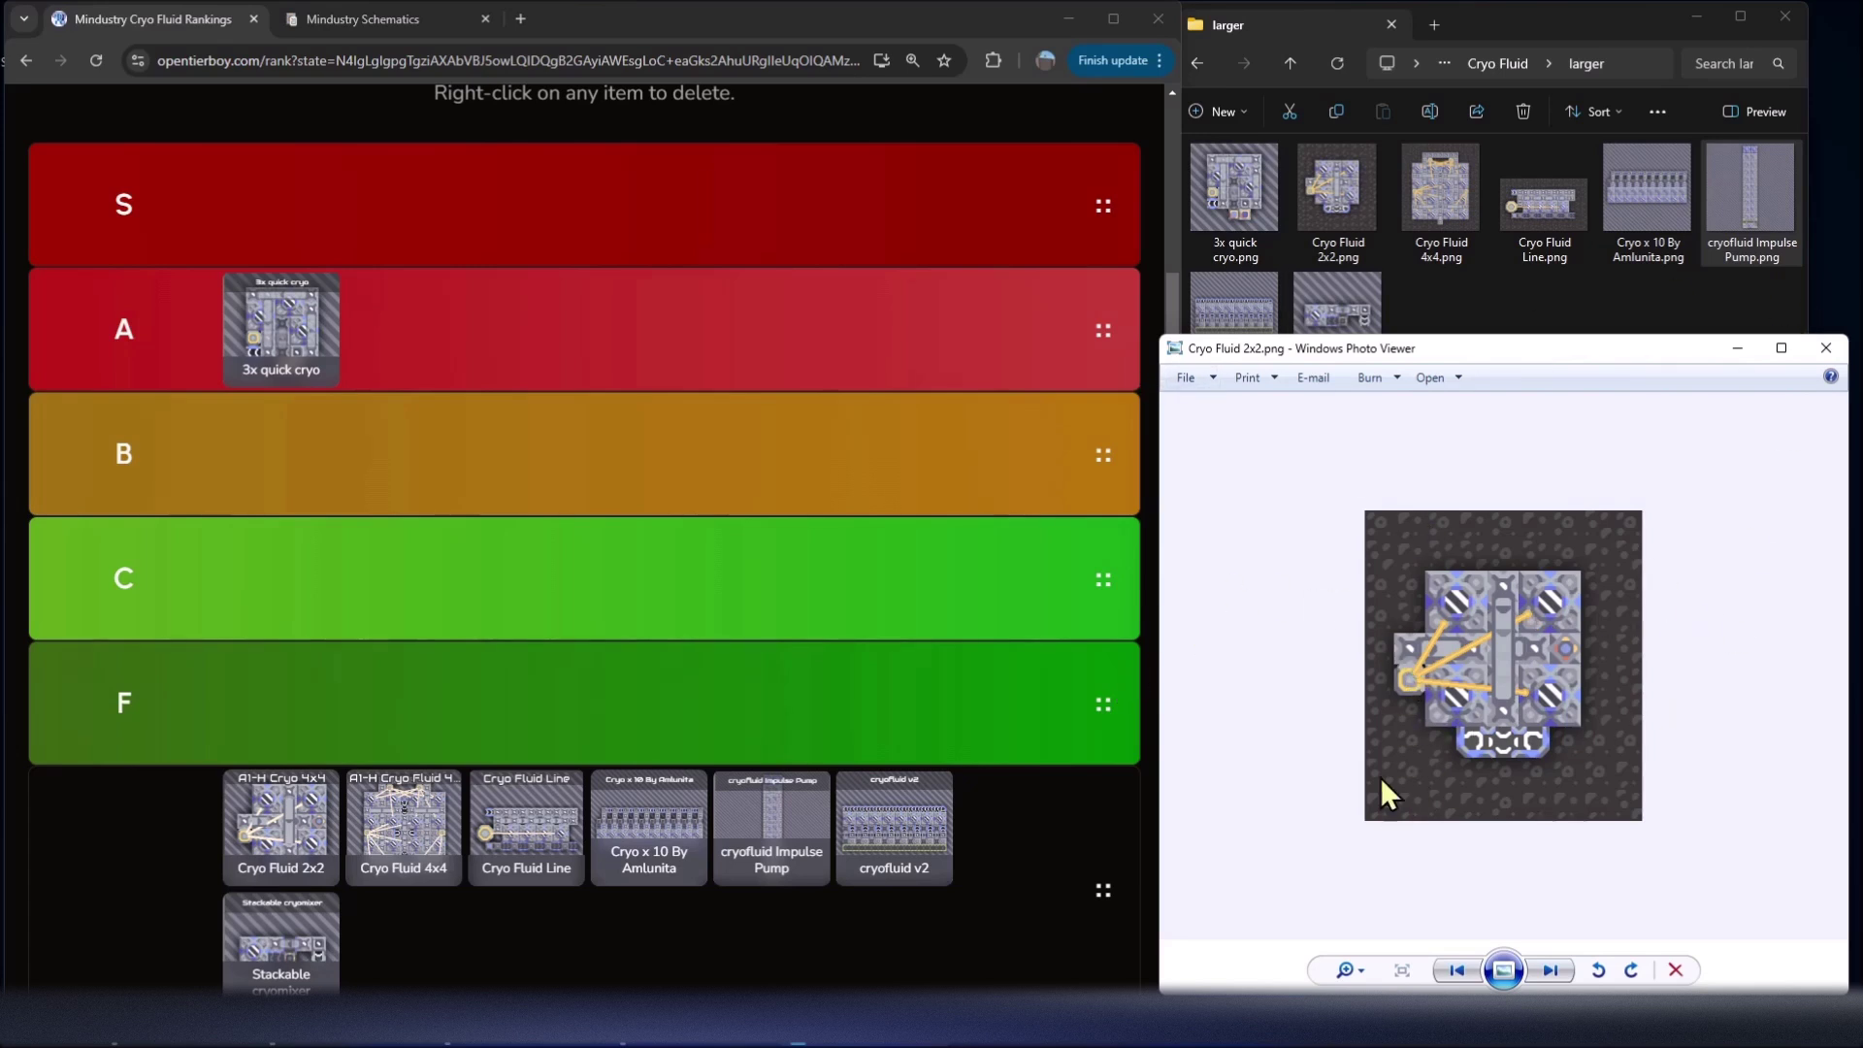
drag(275, 842, 292, 396)
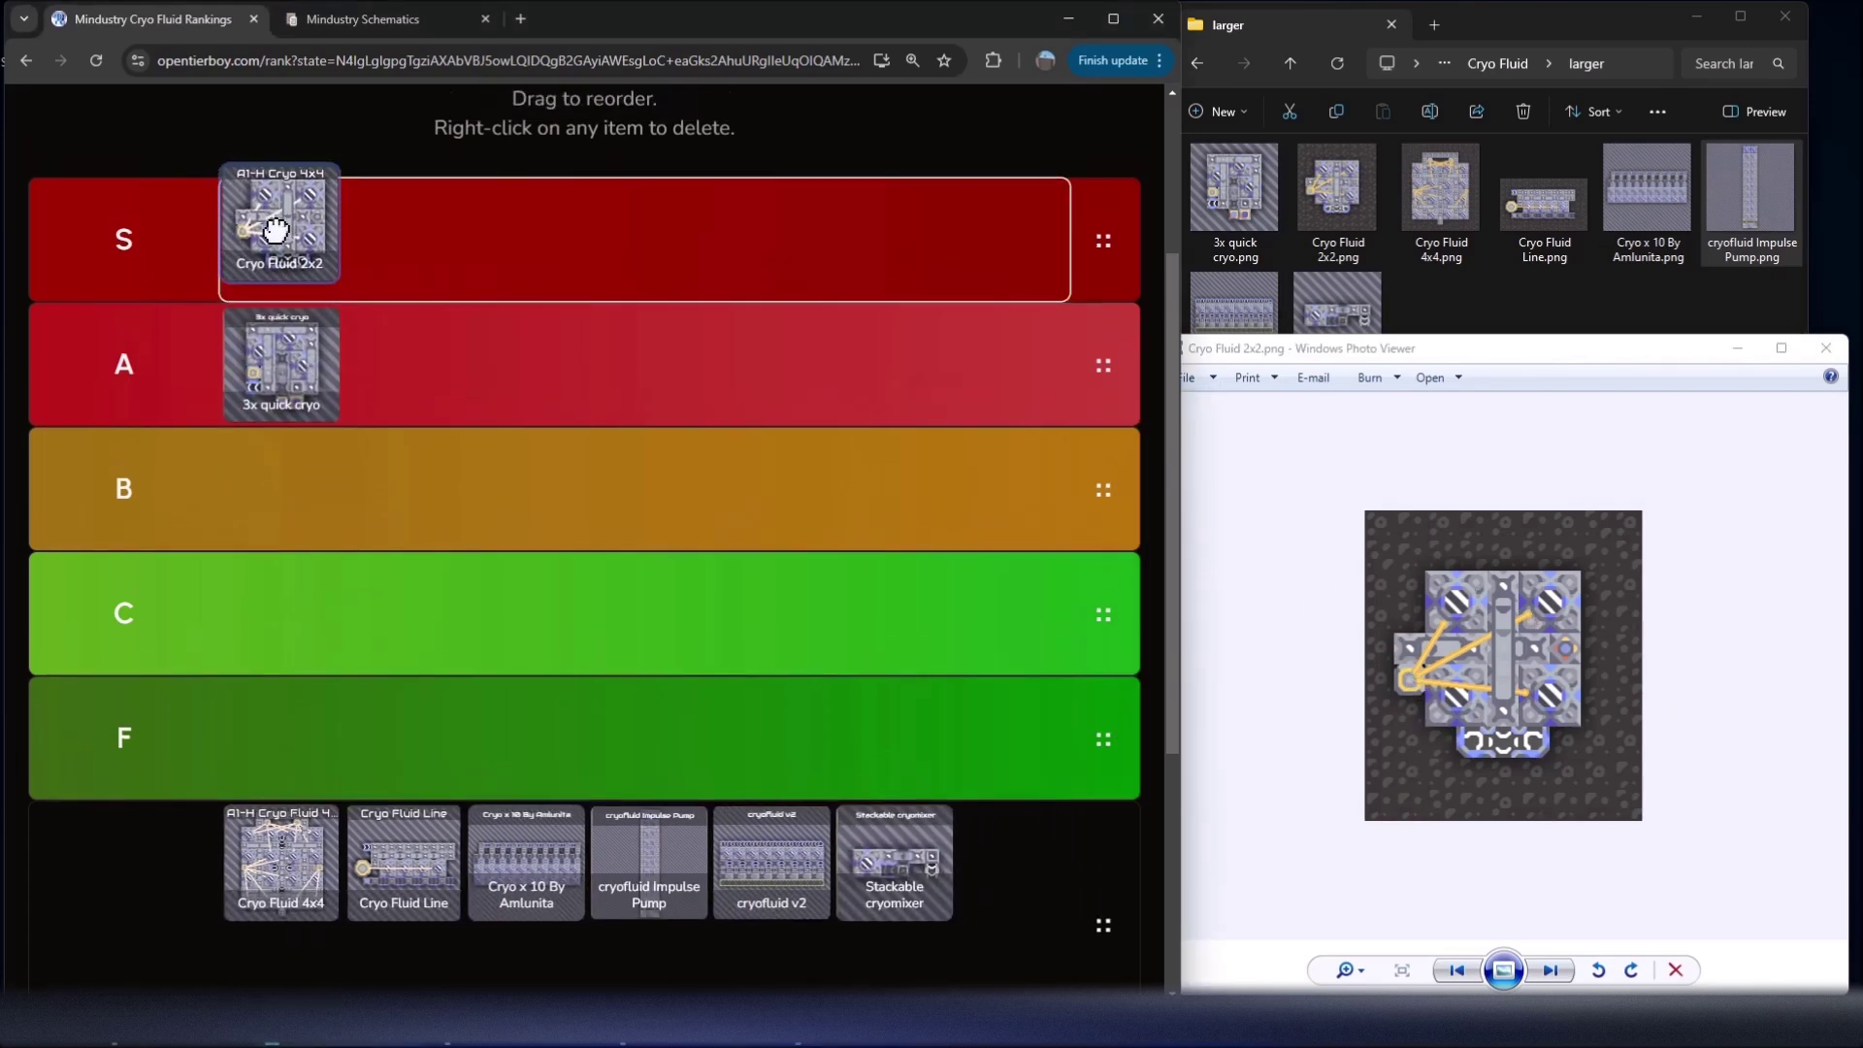
Drop Cryo Fluid 2x2 into tier S and advance Photo Viewer to Cryo Fluid 4x4.png
drag(275, 230, 280, 234)
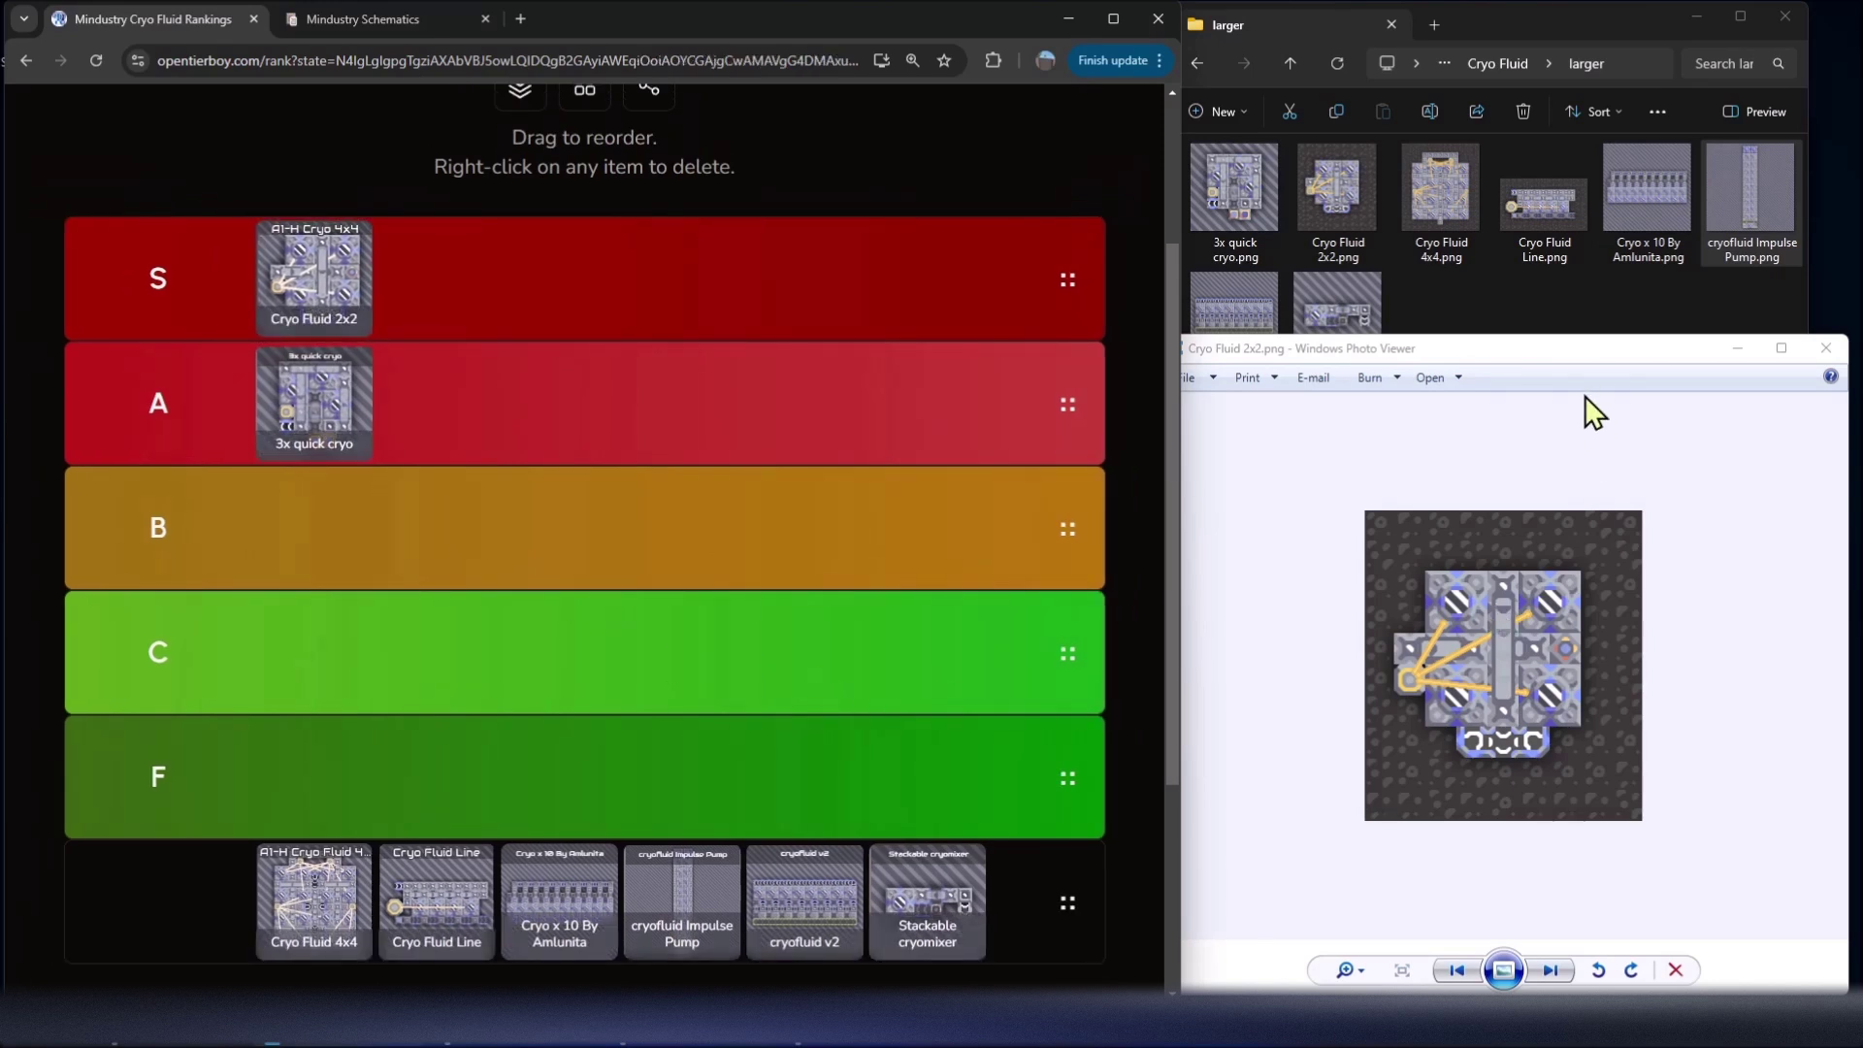
click(1583, 351)
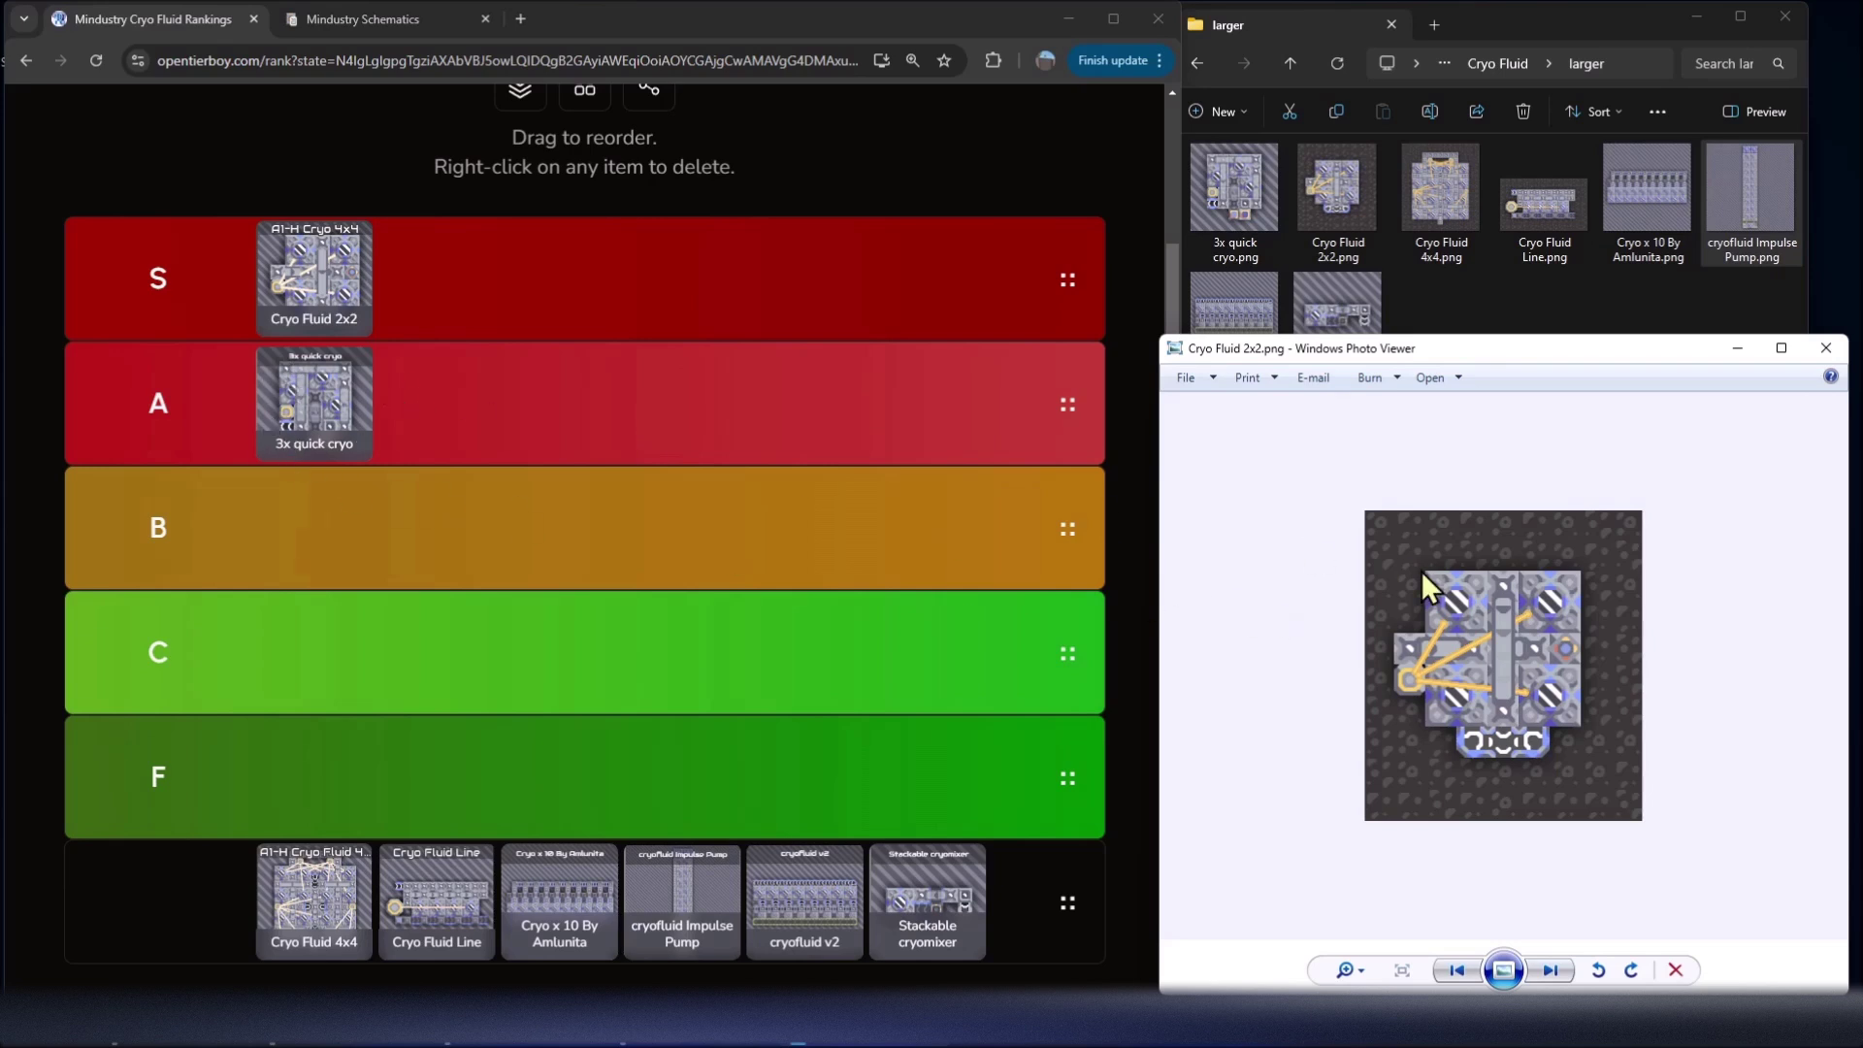
key(Right)
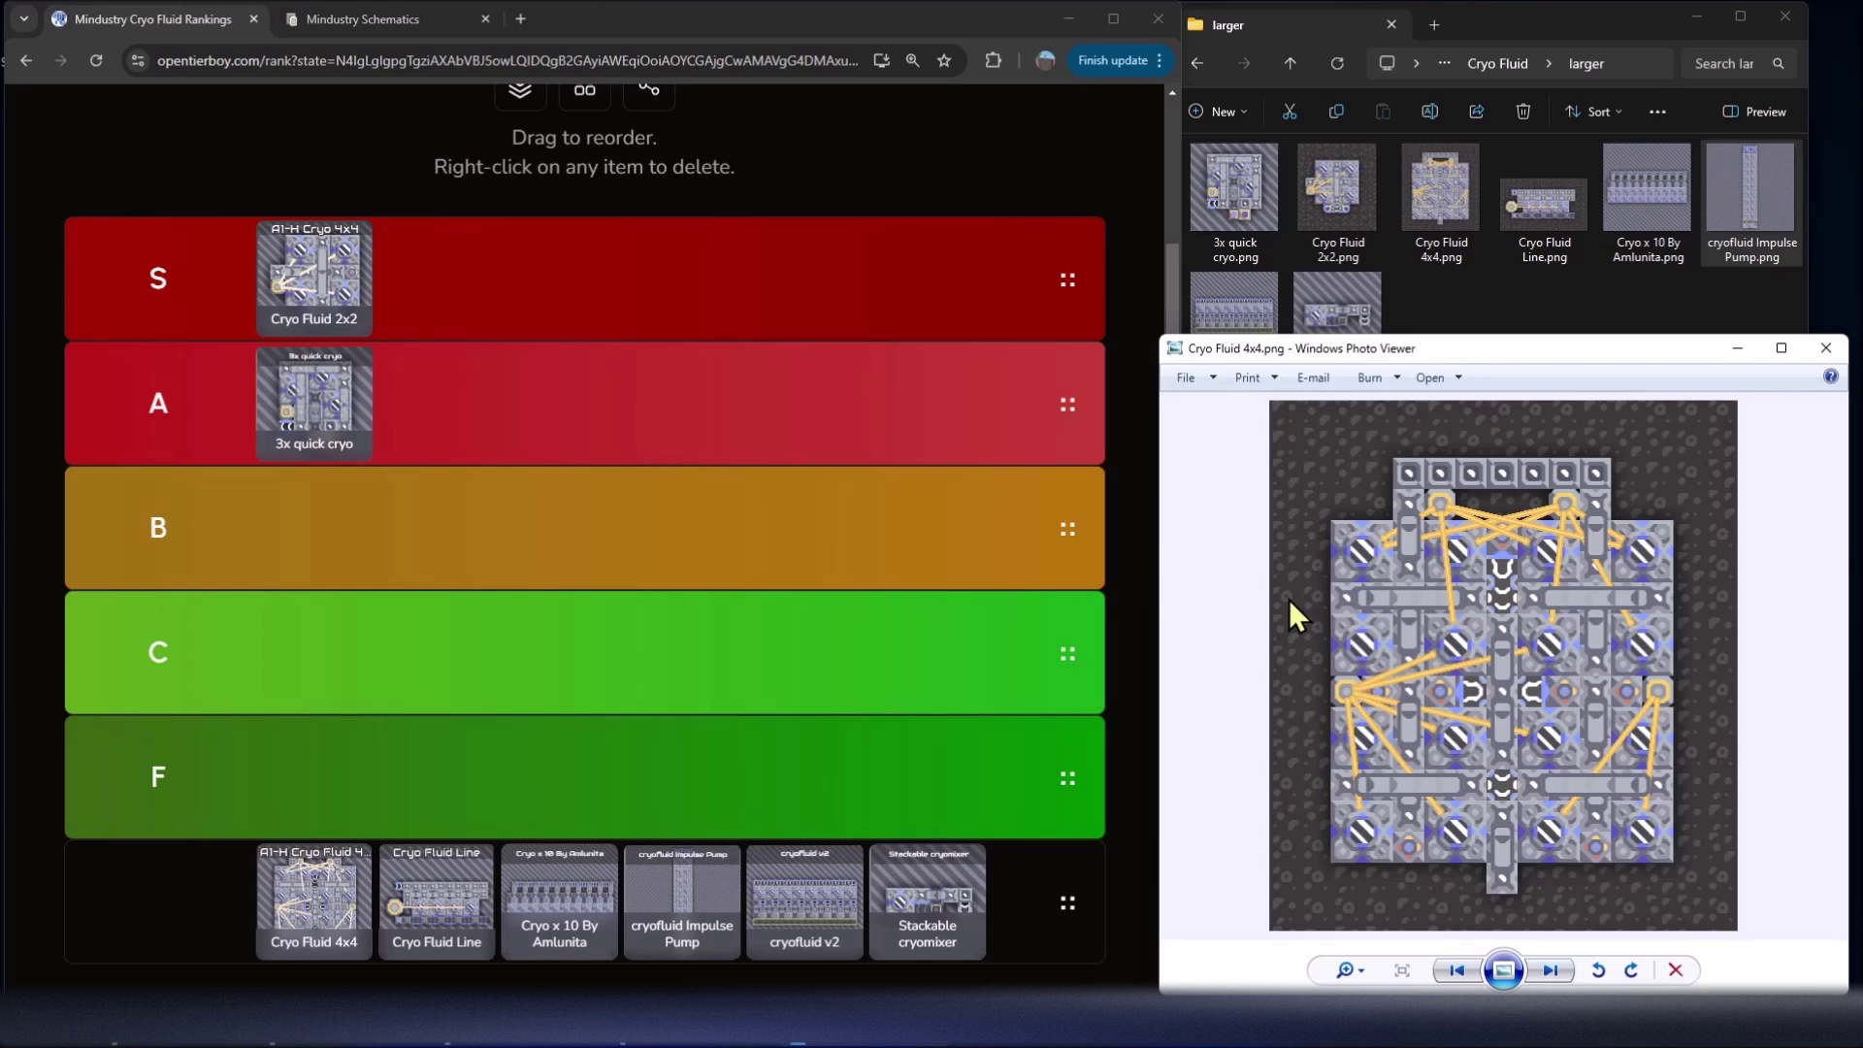
Compare the Cryo Fluid 4x4 image with the 2x2 one, then drag the 4x4 card into tier S
key(Left)
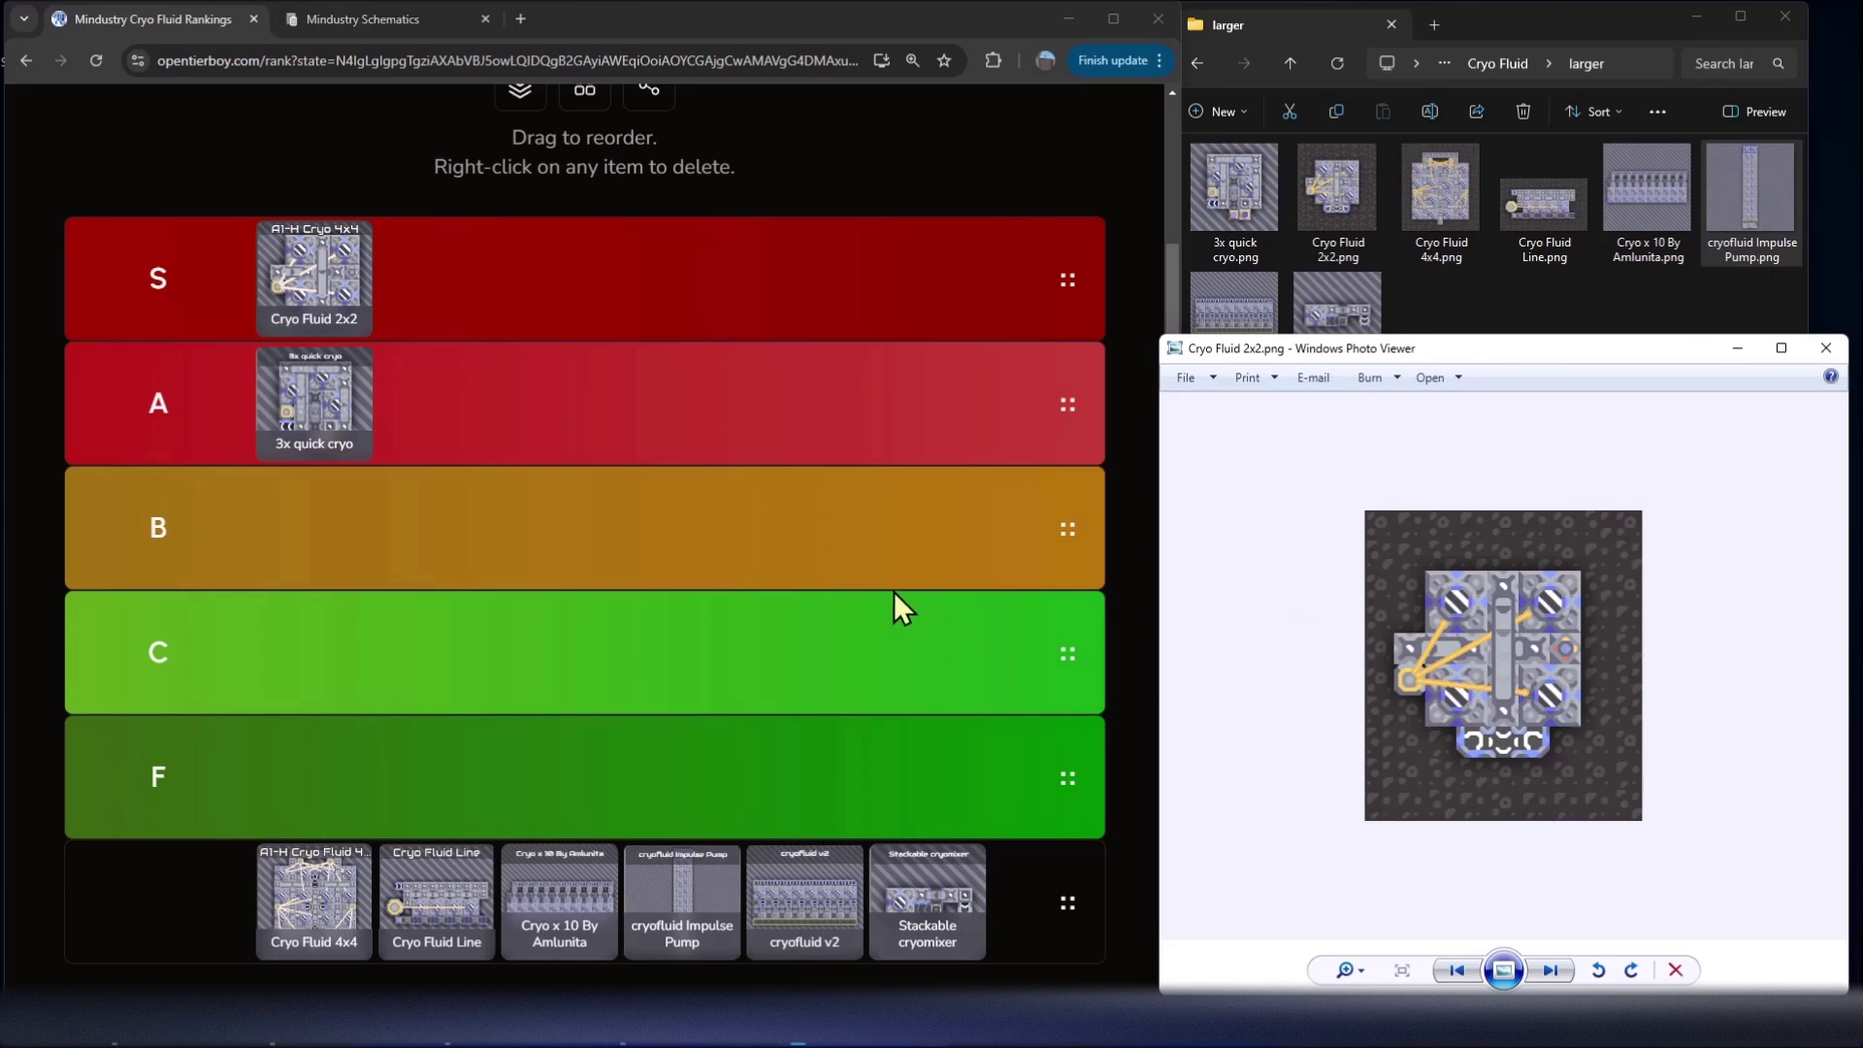
key(Right)
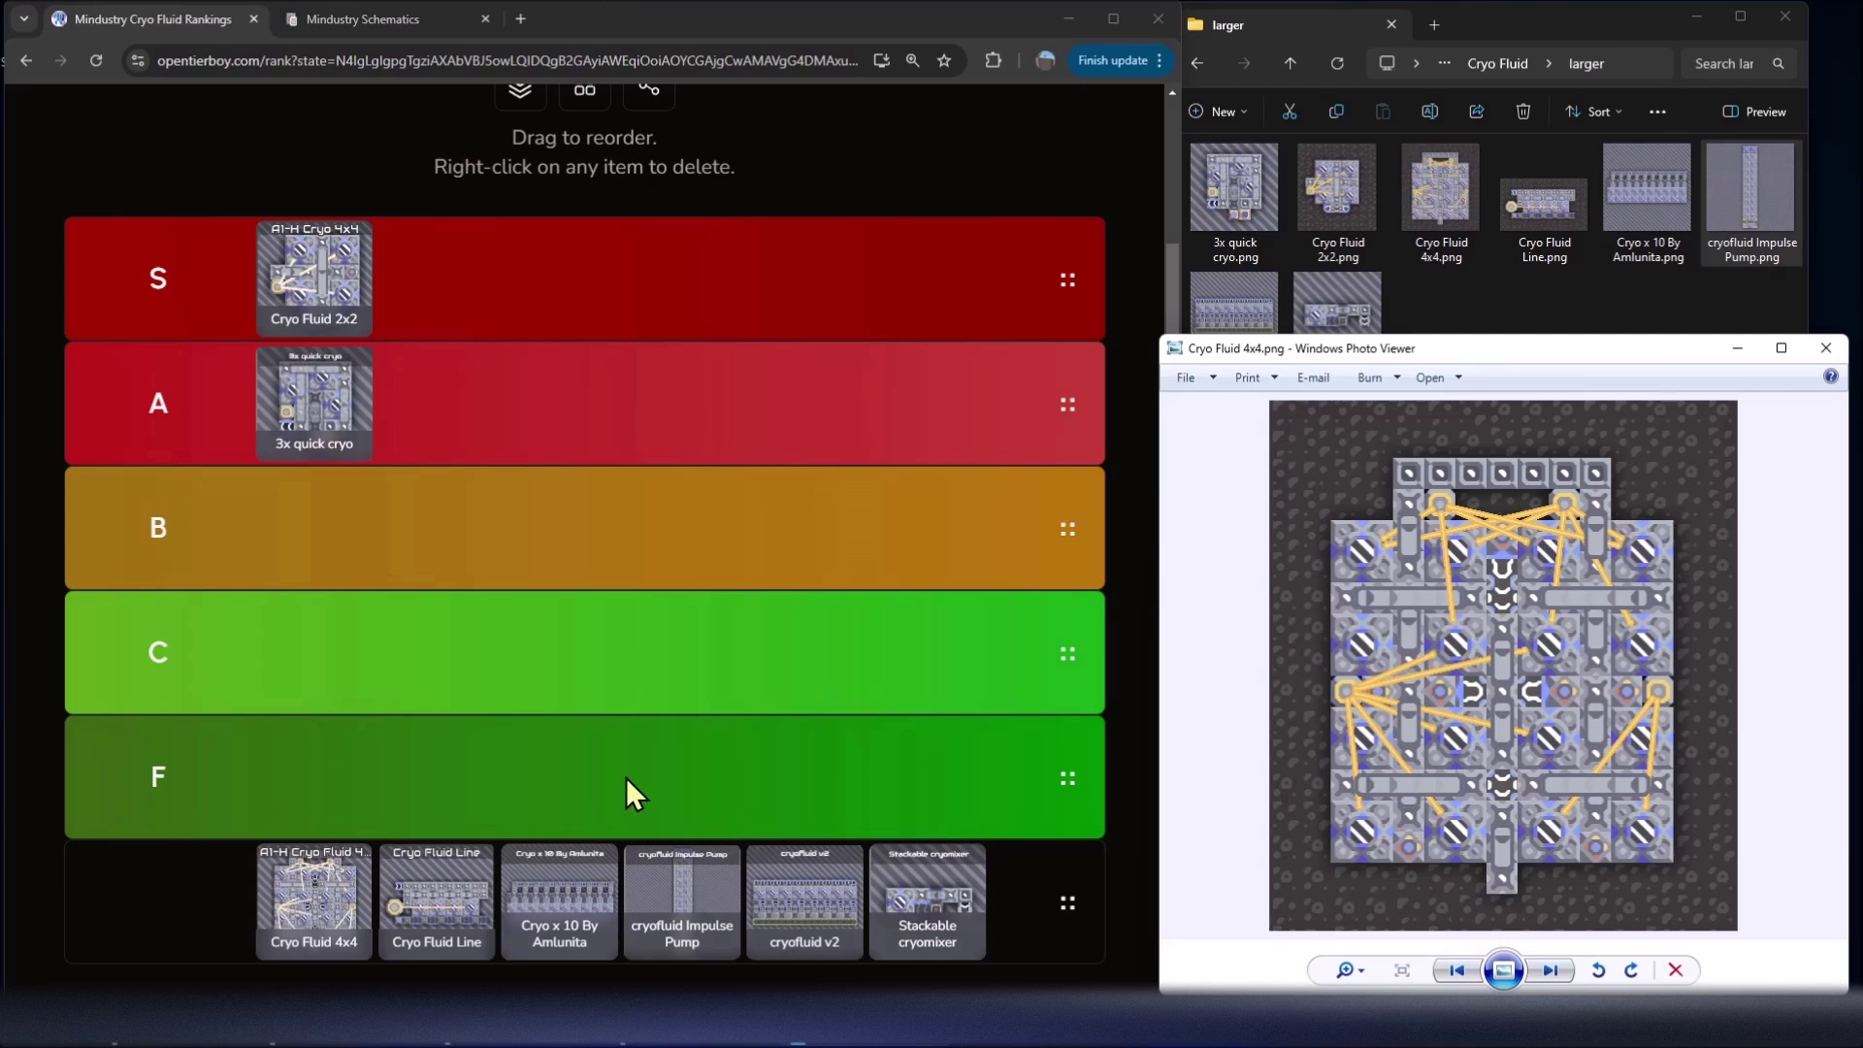
drag(313, 893, 465, 301)
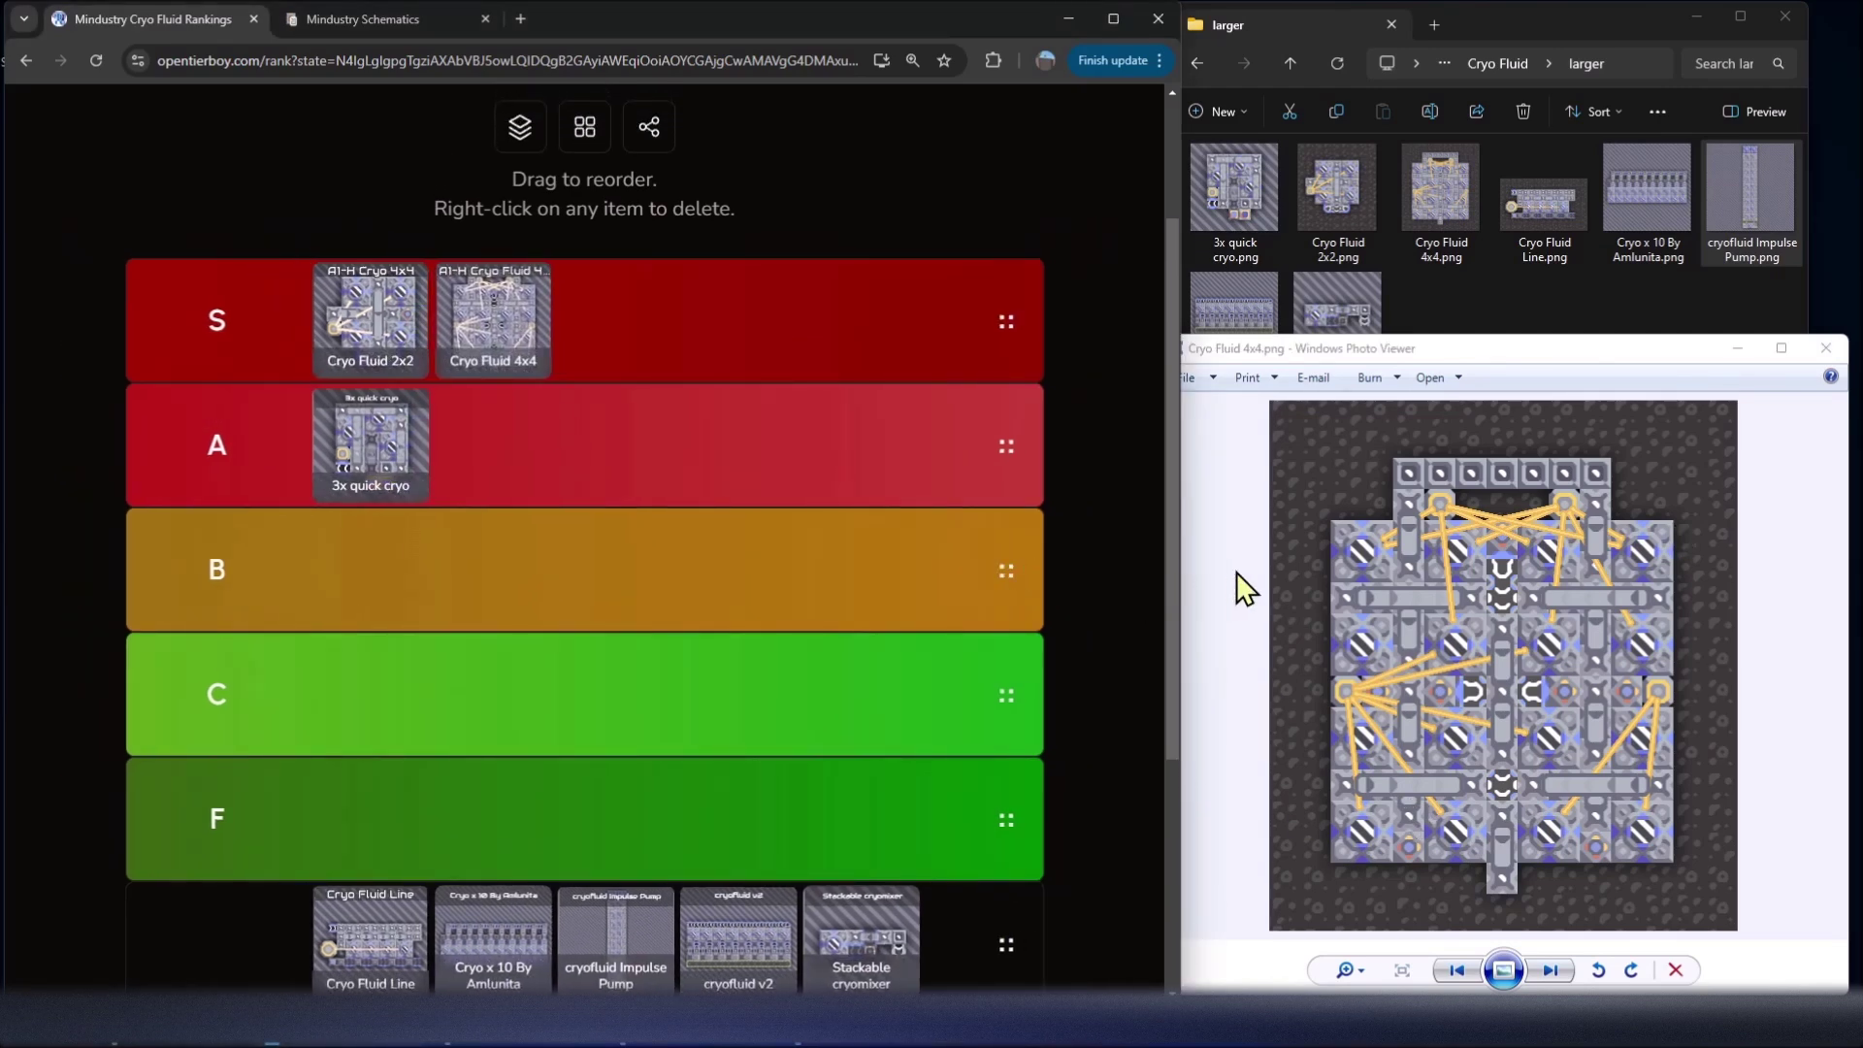
Finish placing Cryo Fluid 4x4 in S, then review Cryo Fluid Line and rank it in tier B
click(1236, 573)
key(Right)
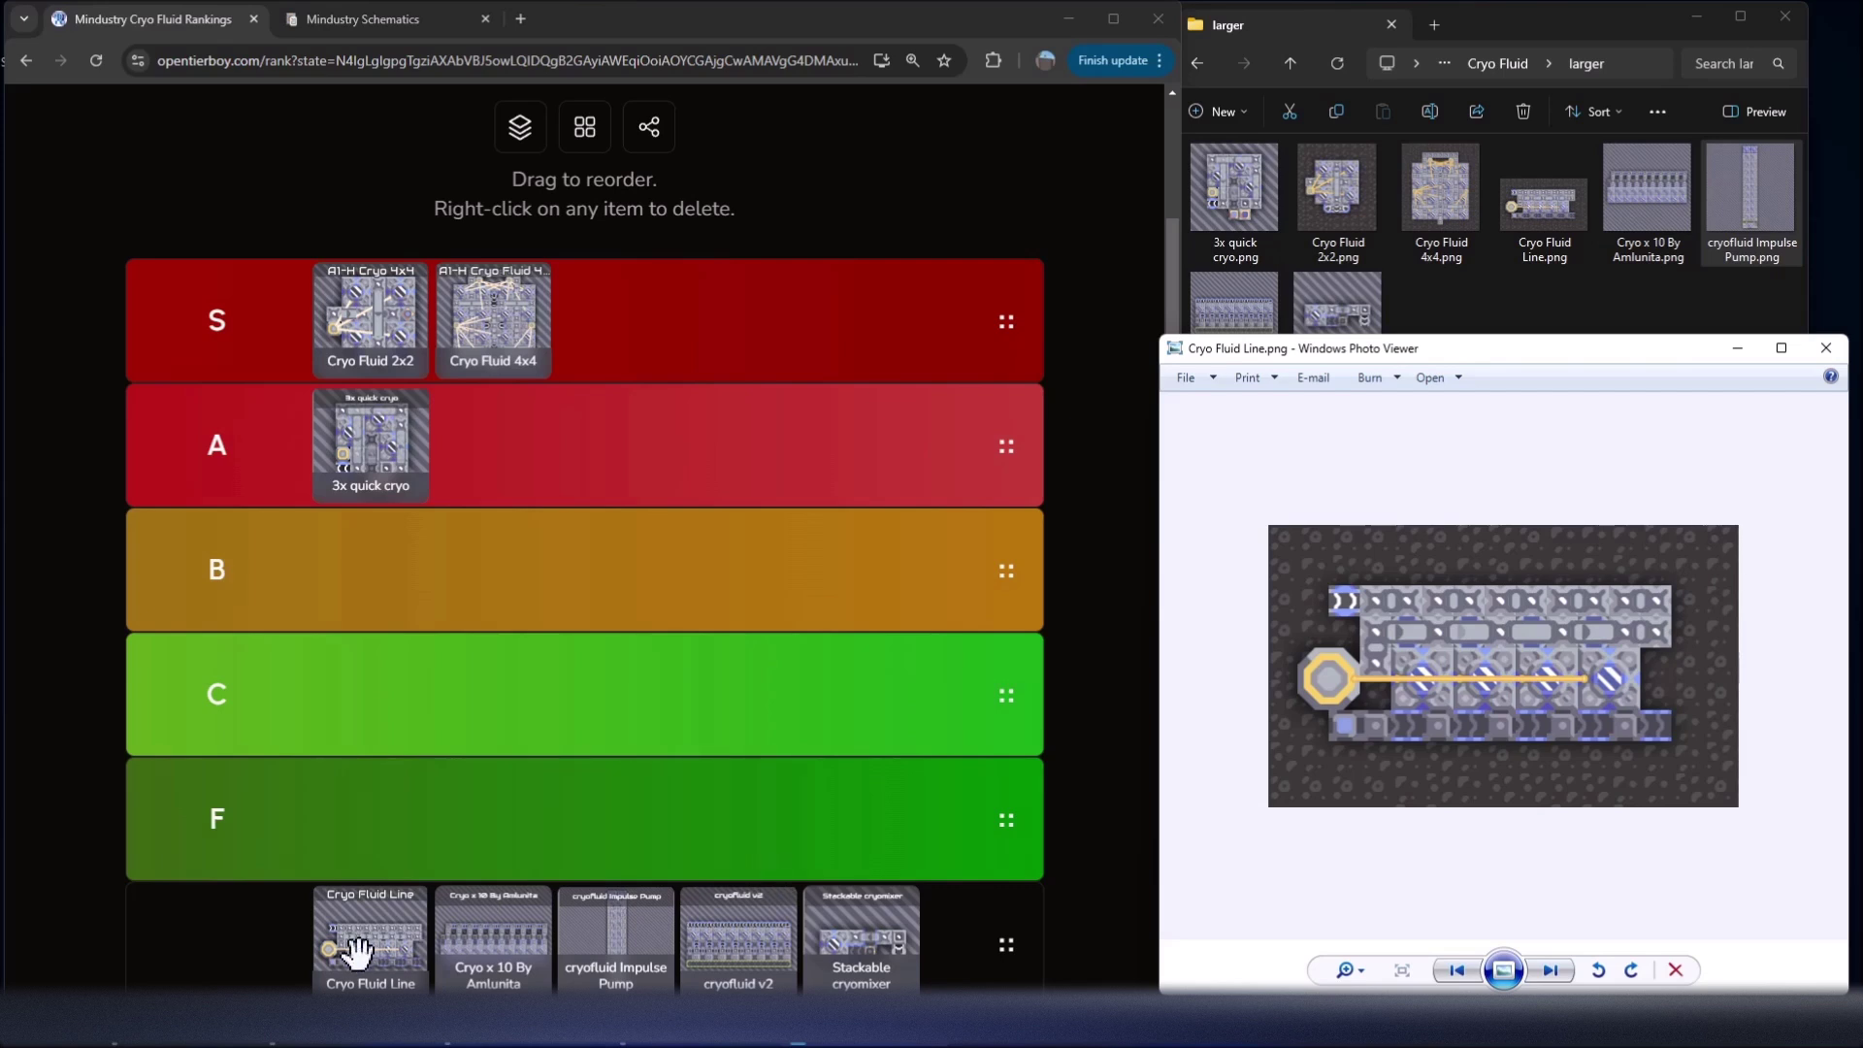
drag(357, 952, 364, 567)
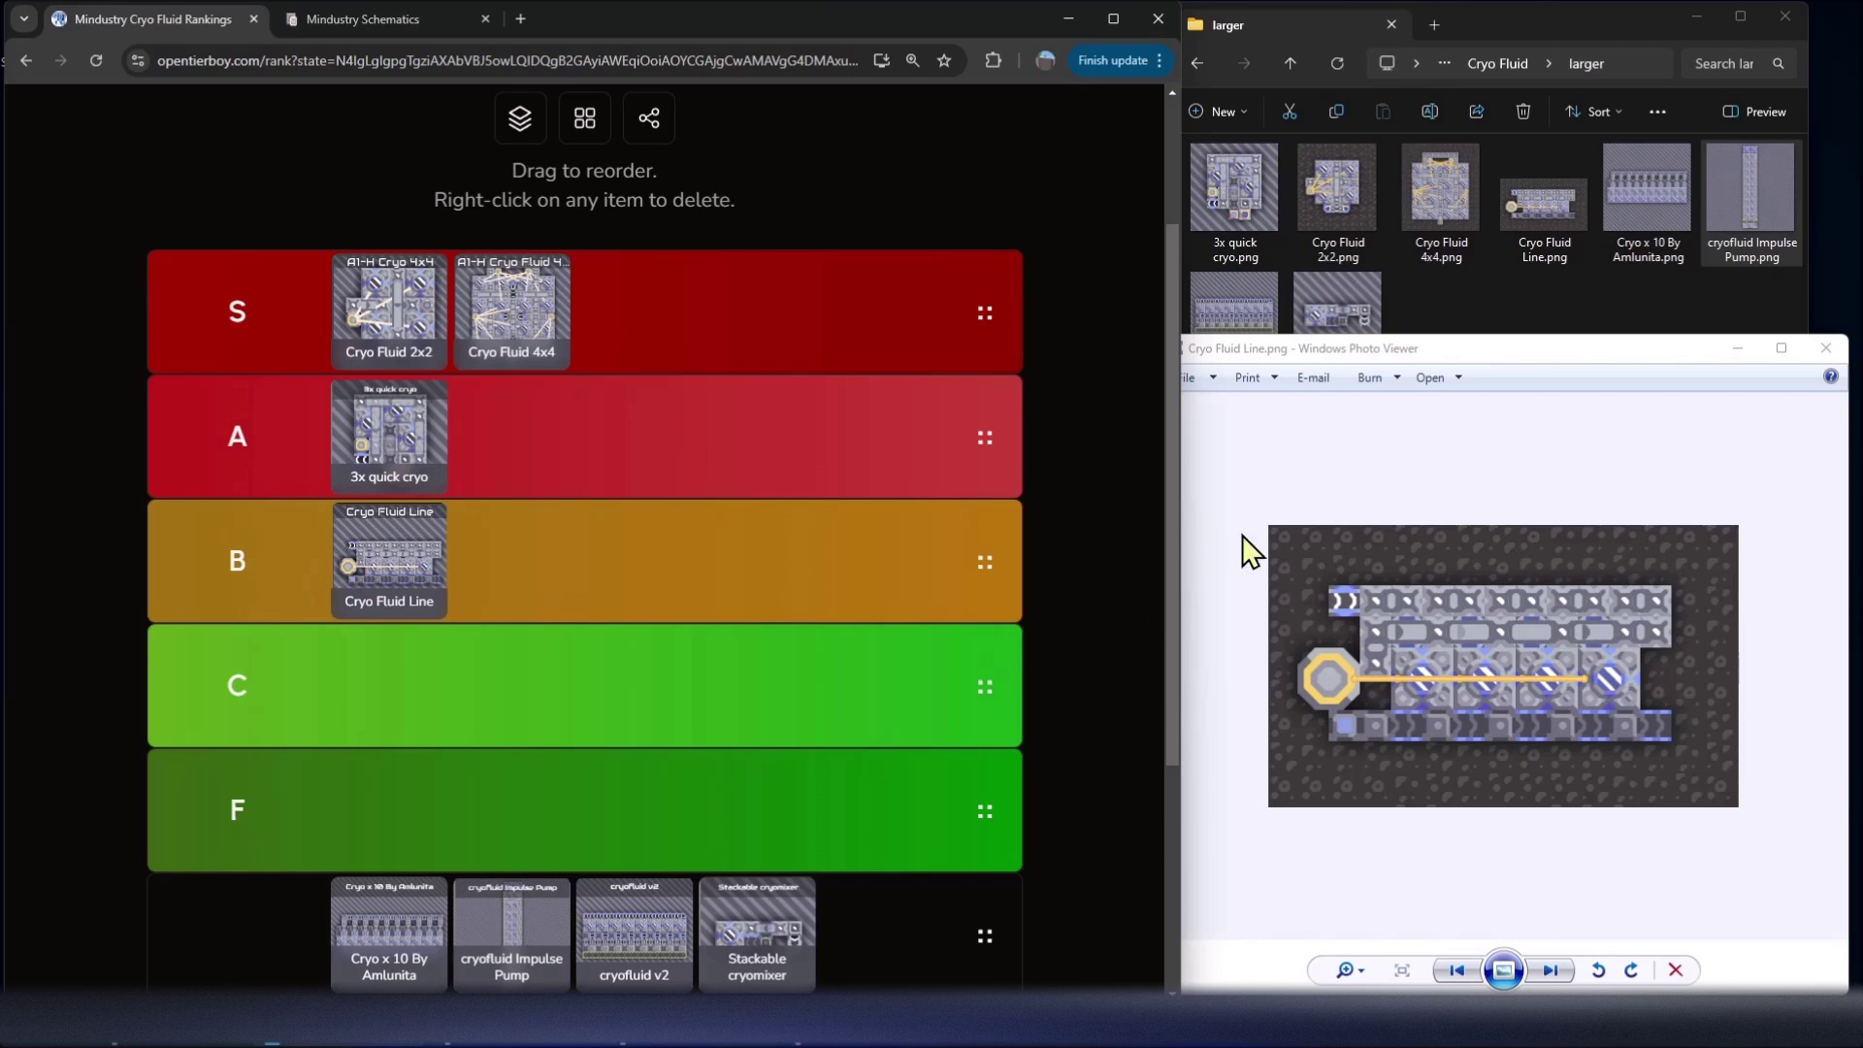
click(1310, 500)
scroll(1309, 499, down, 1)
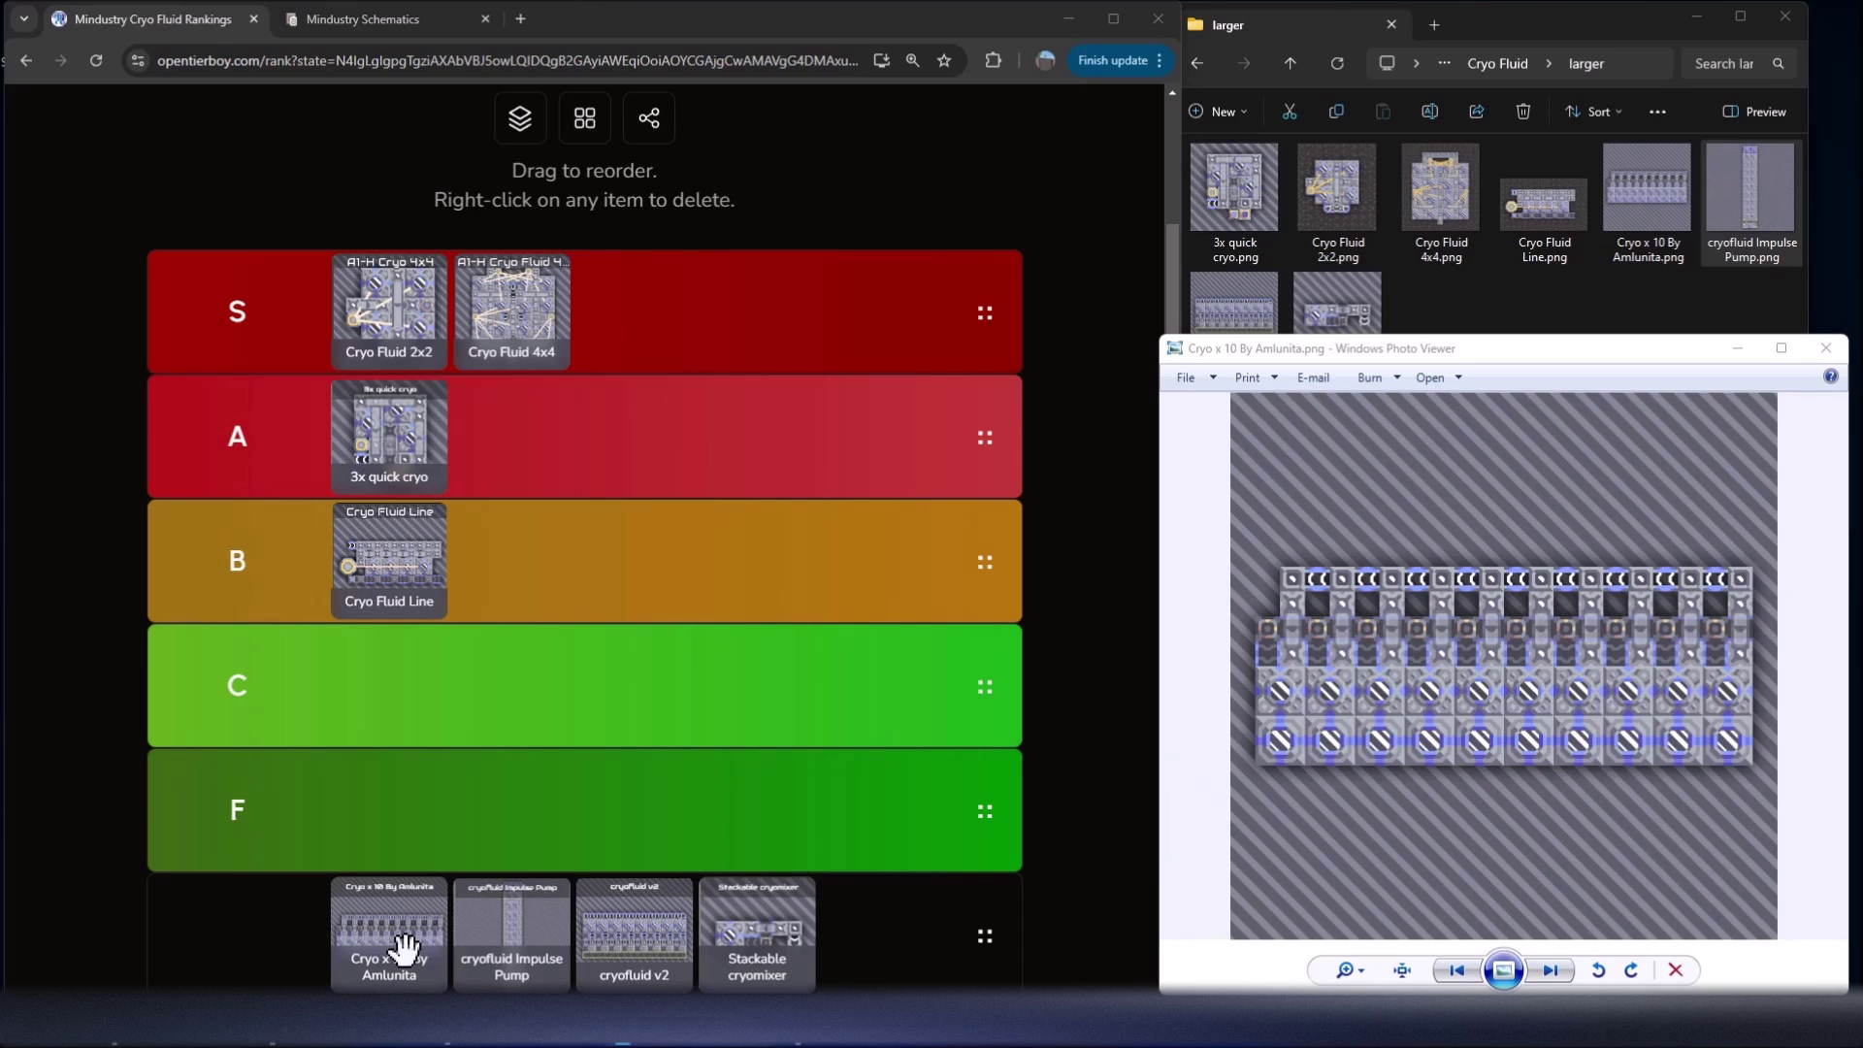
Drag the Cryo x 10 card into tier B beside Cryo Fluid Line
drag(405, 949, 543, 595)
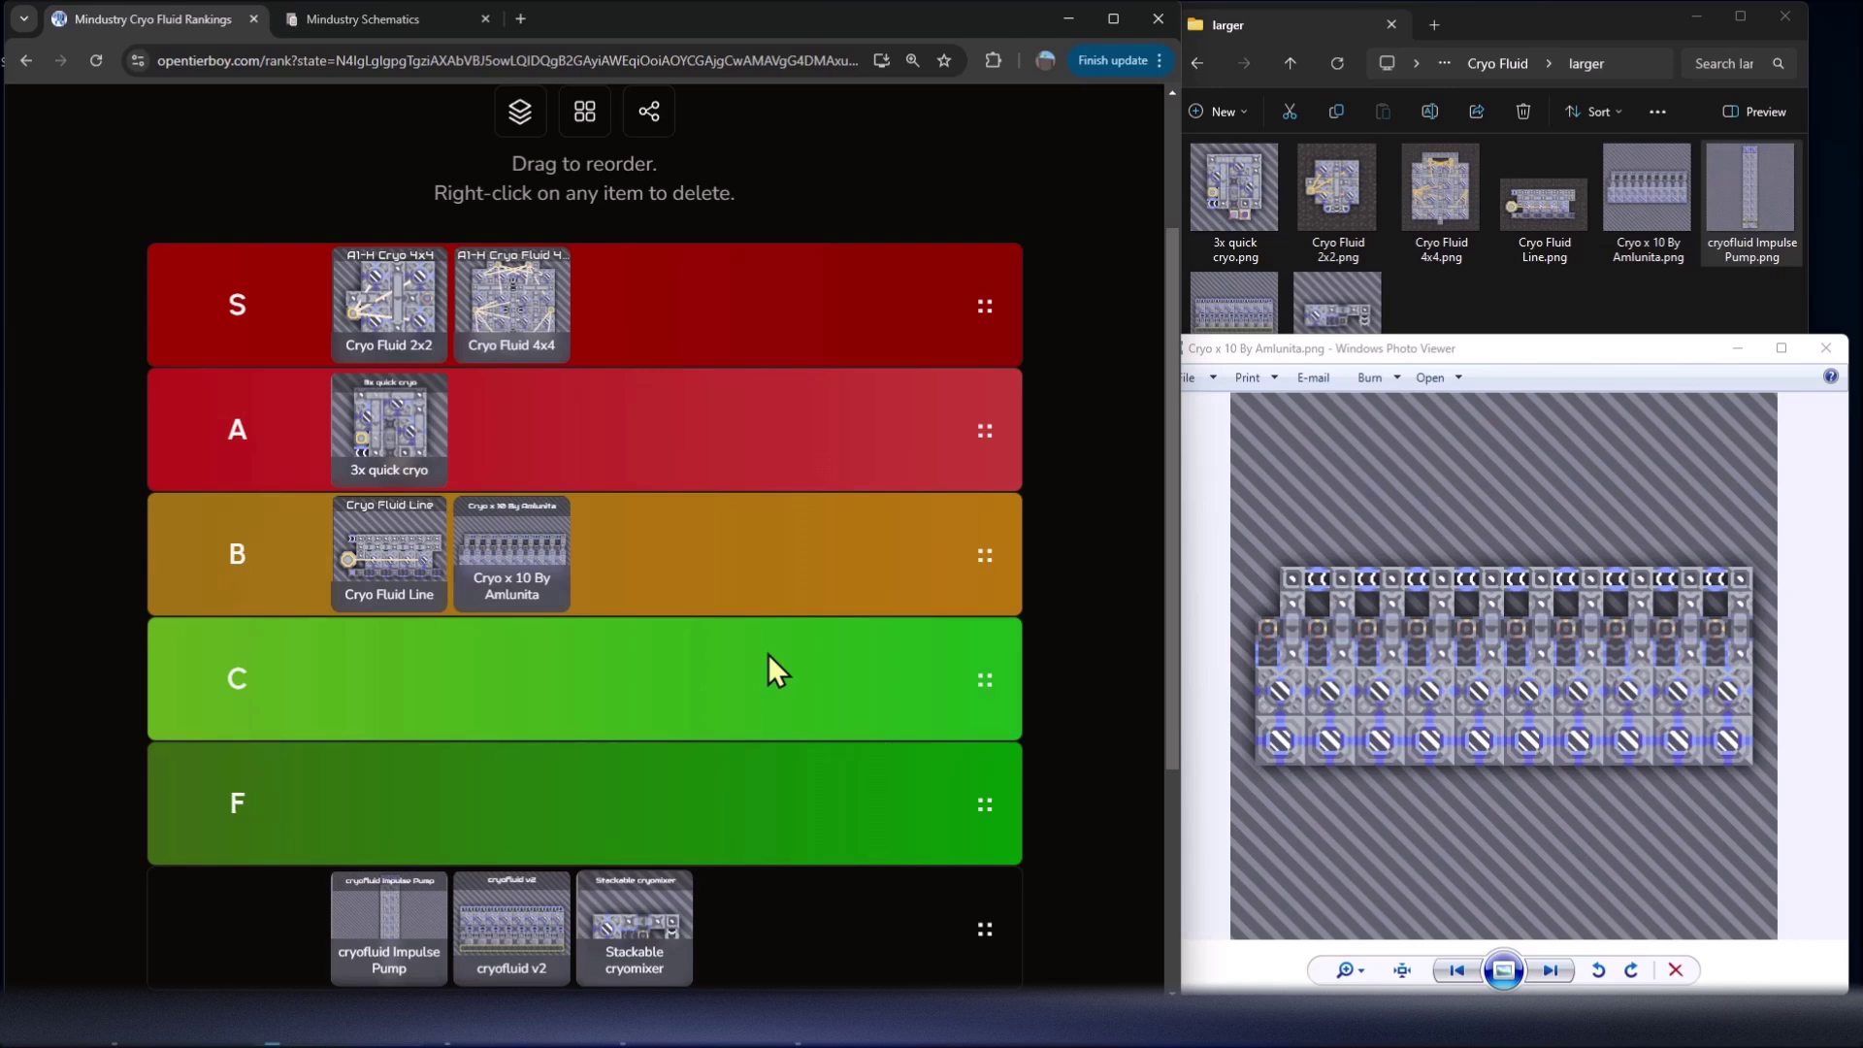
Advance Photo Viewer from the Cryo x 10 image to cryofluid Impulse Pump.png
click(1412, 700)
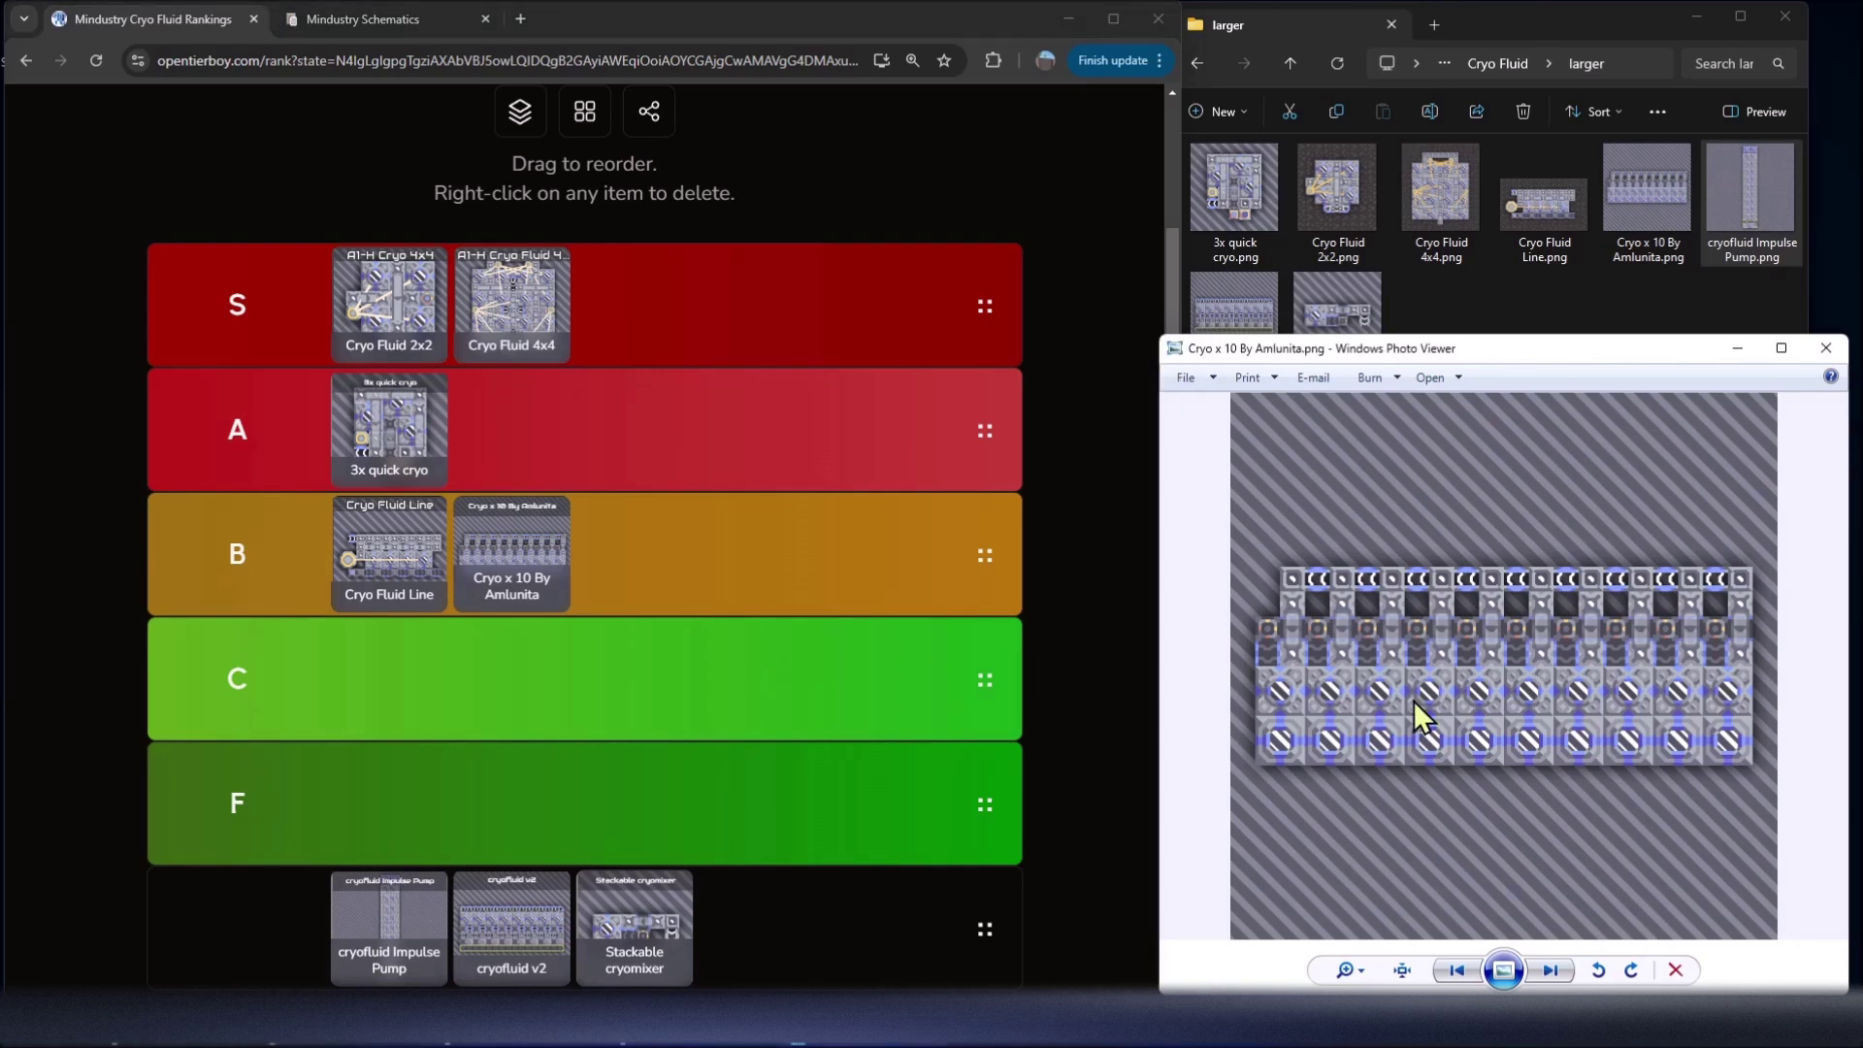
key(Right)
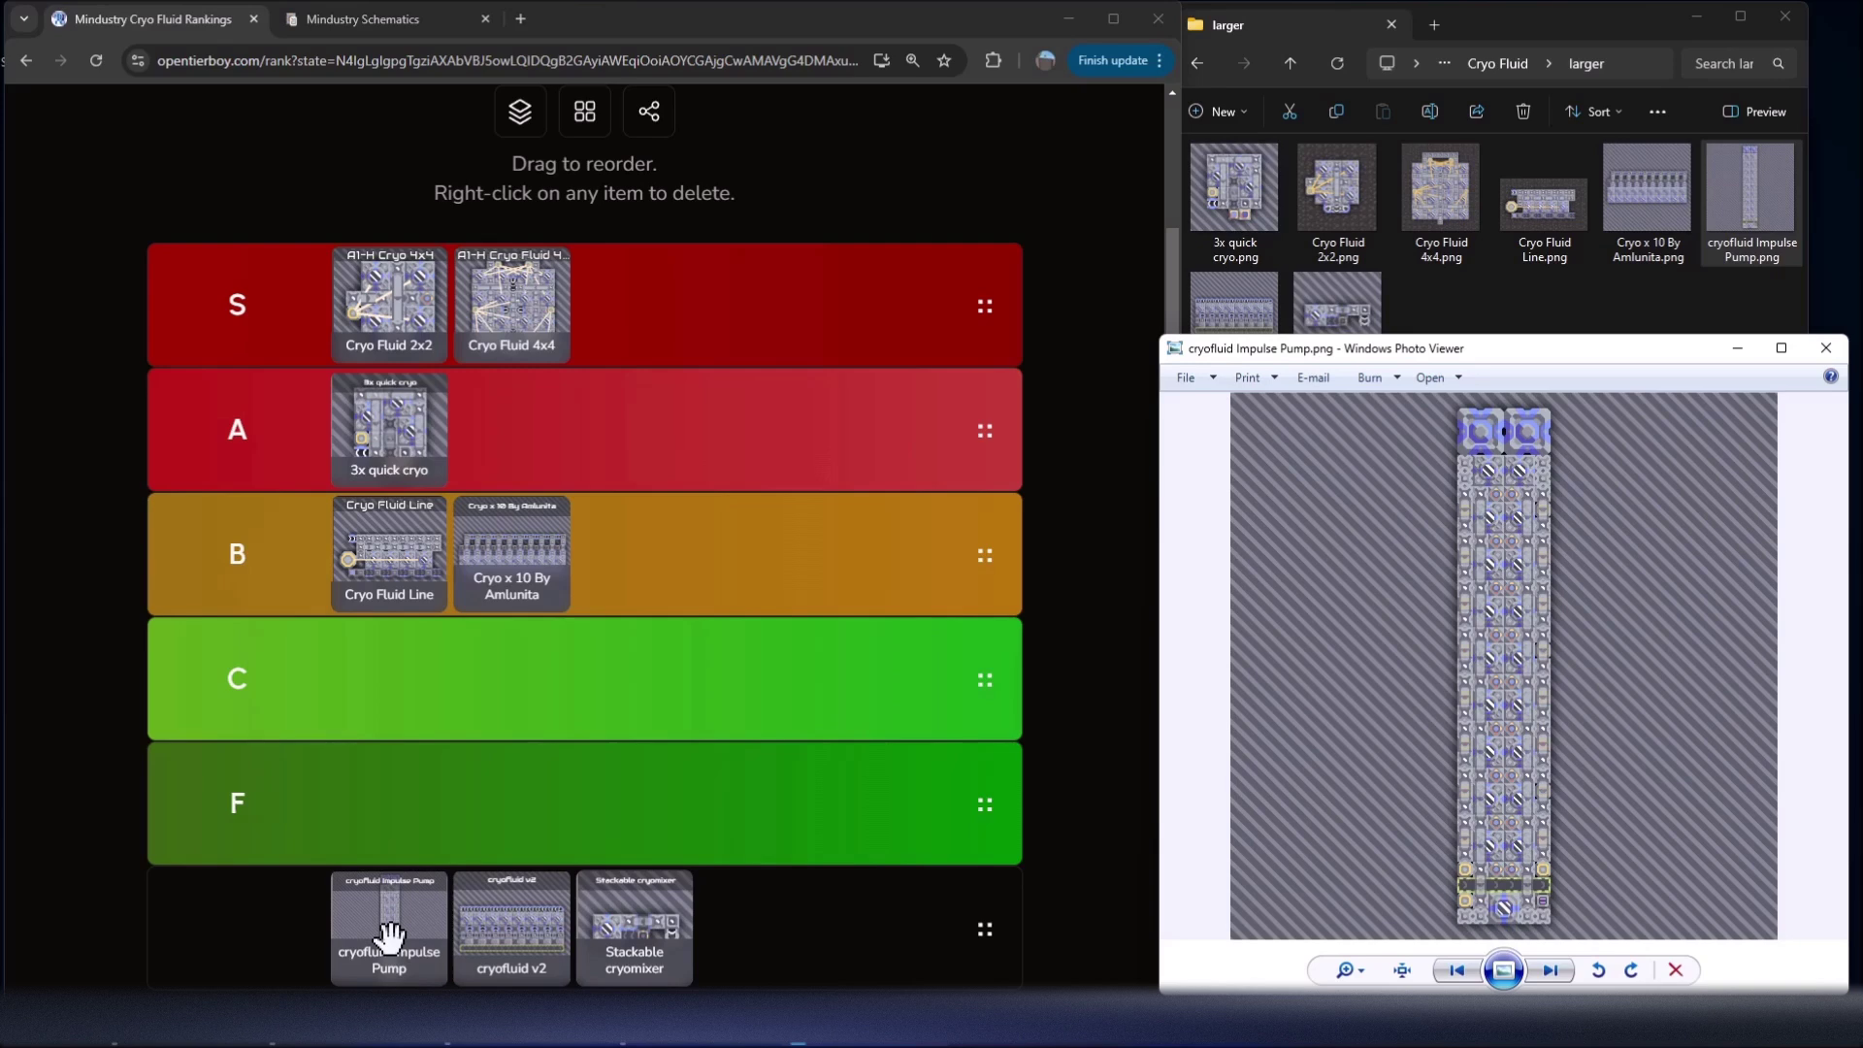
Rank cryofluid Impulse Pump in tier F, then bring up cryofluid v2.png in Photo Viewer
drag(391, 937, 378, 788)
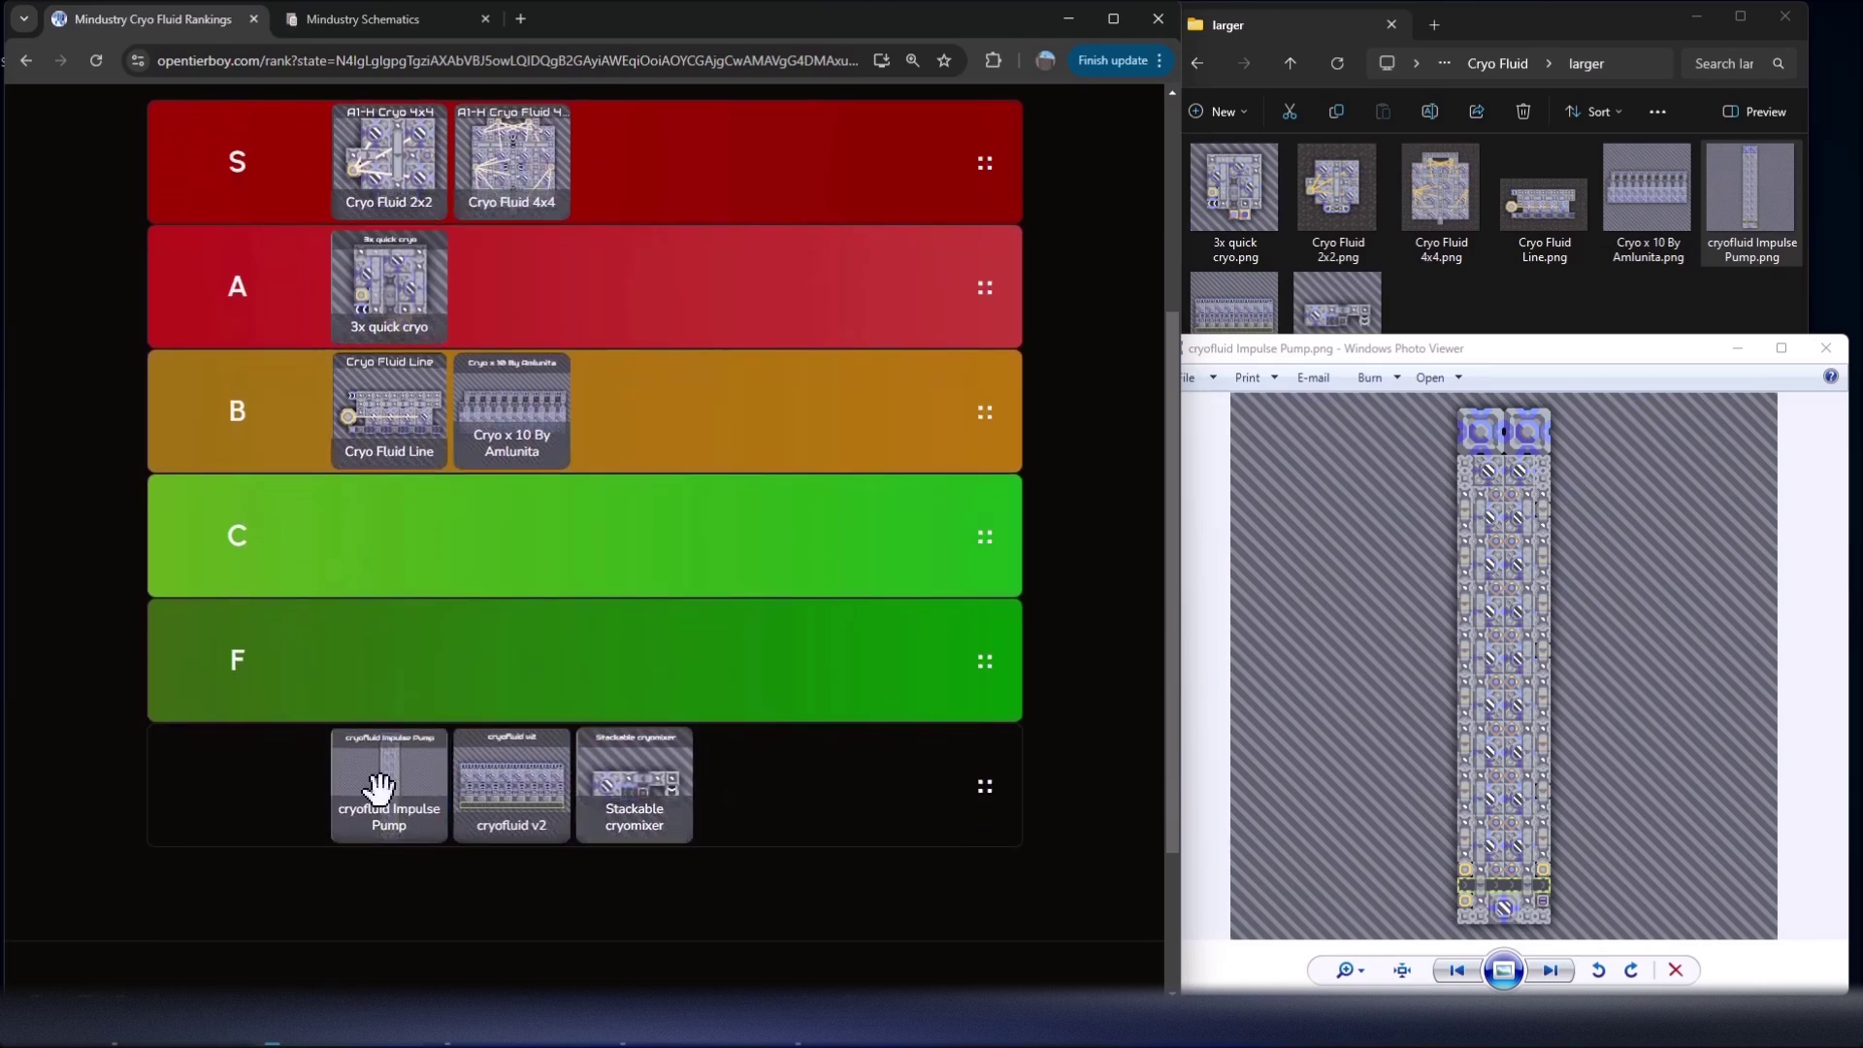
scroll(381, 801, up, 1)
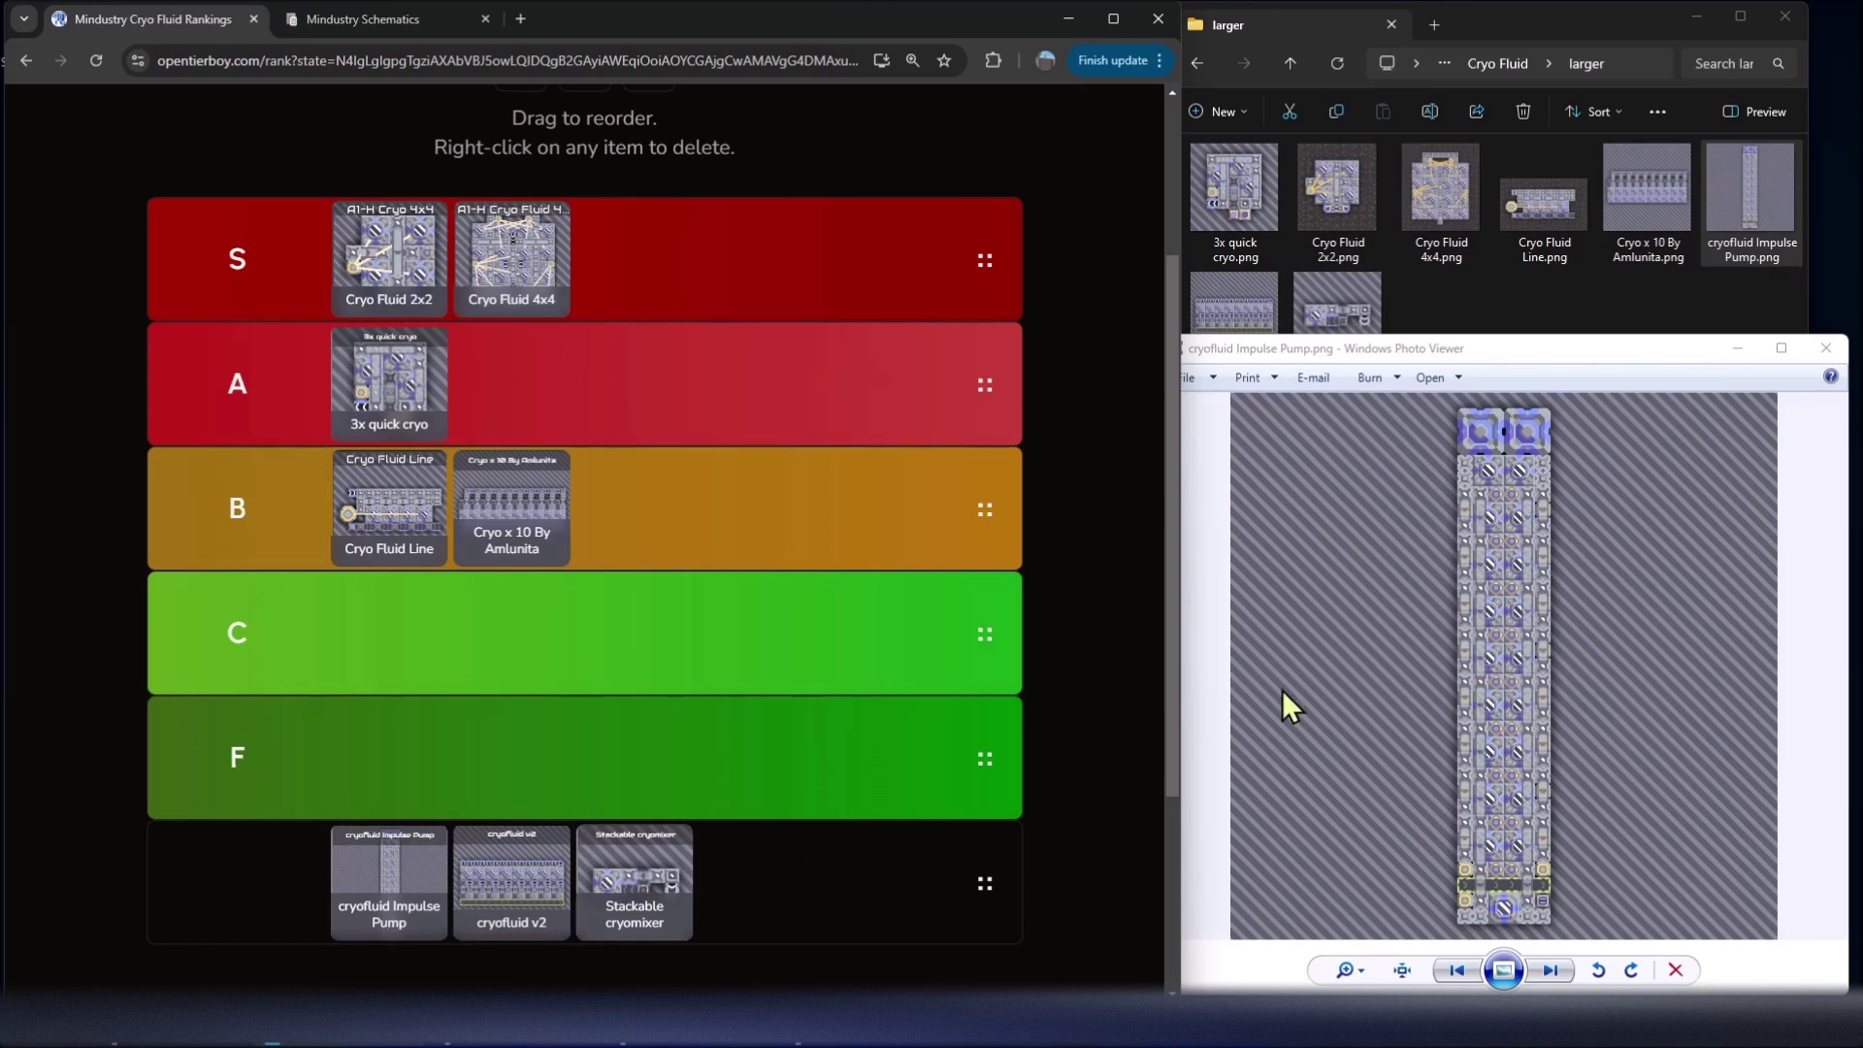
drag(362, 882, 384, 745)
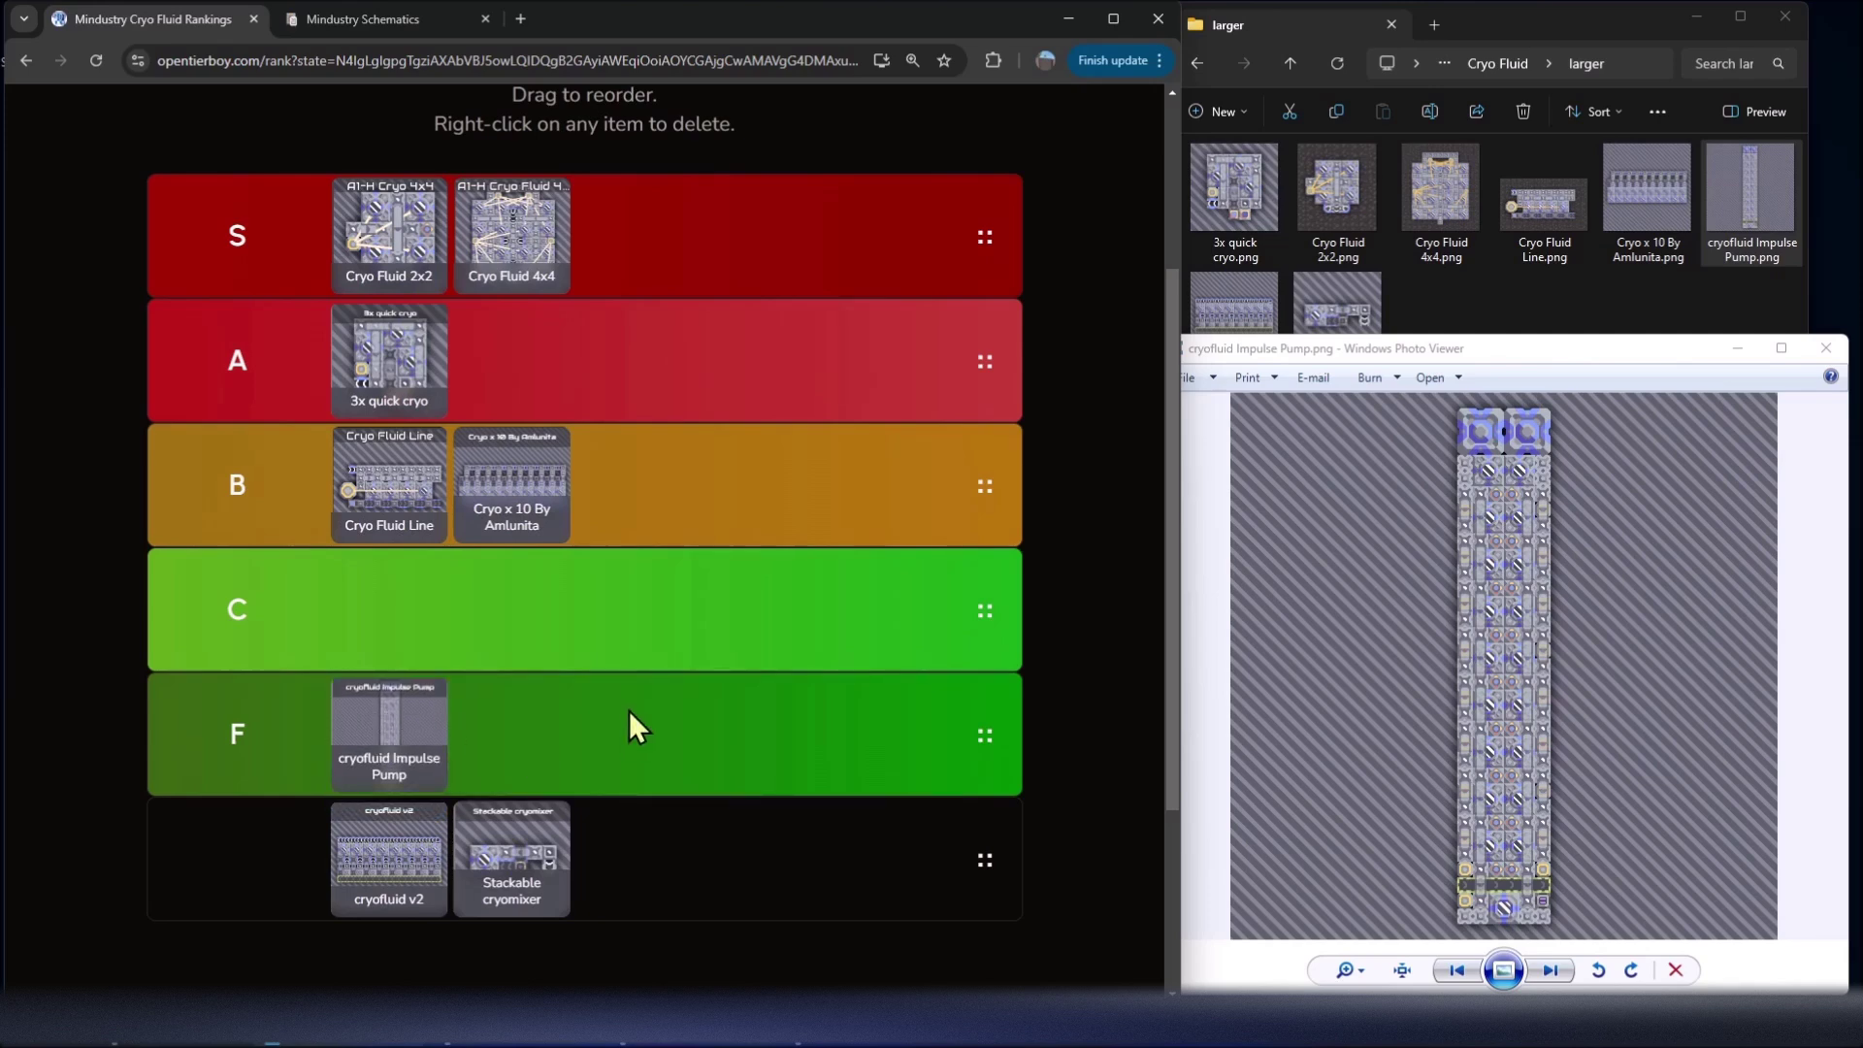
click(1602, 347)
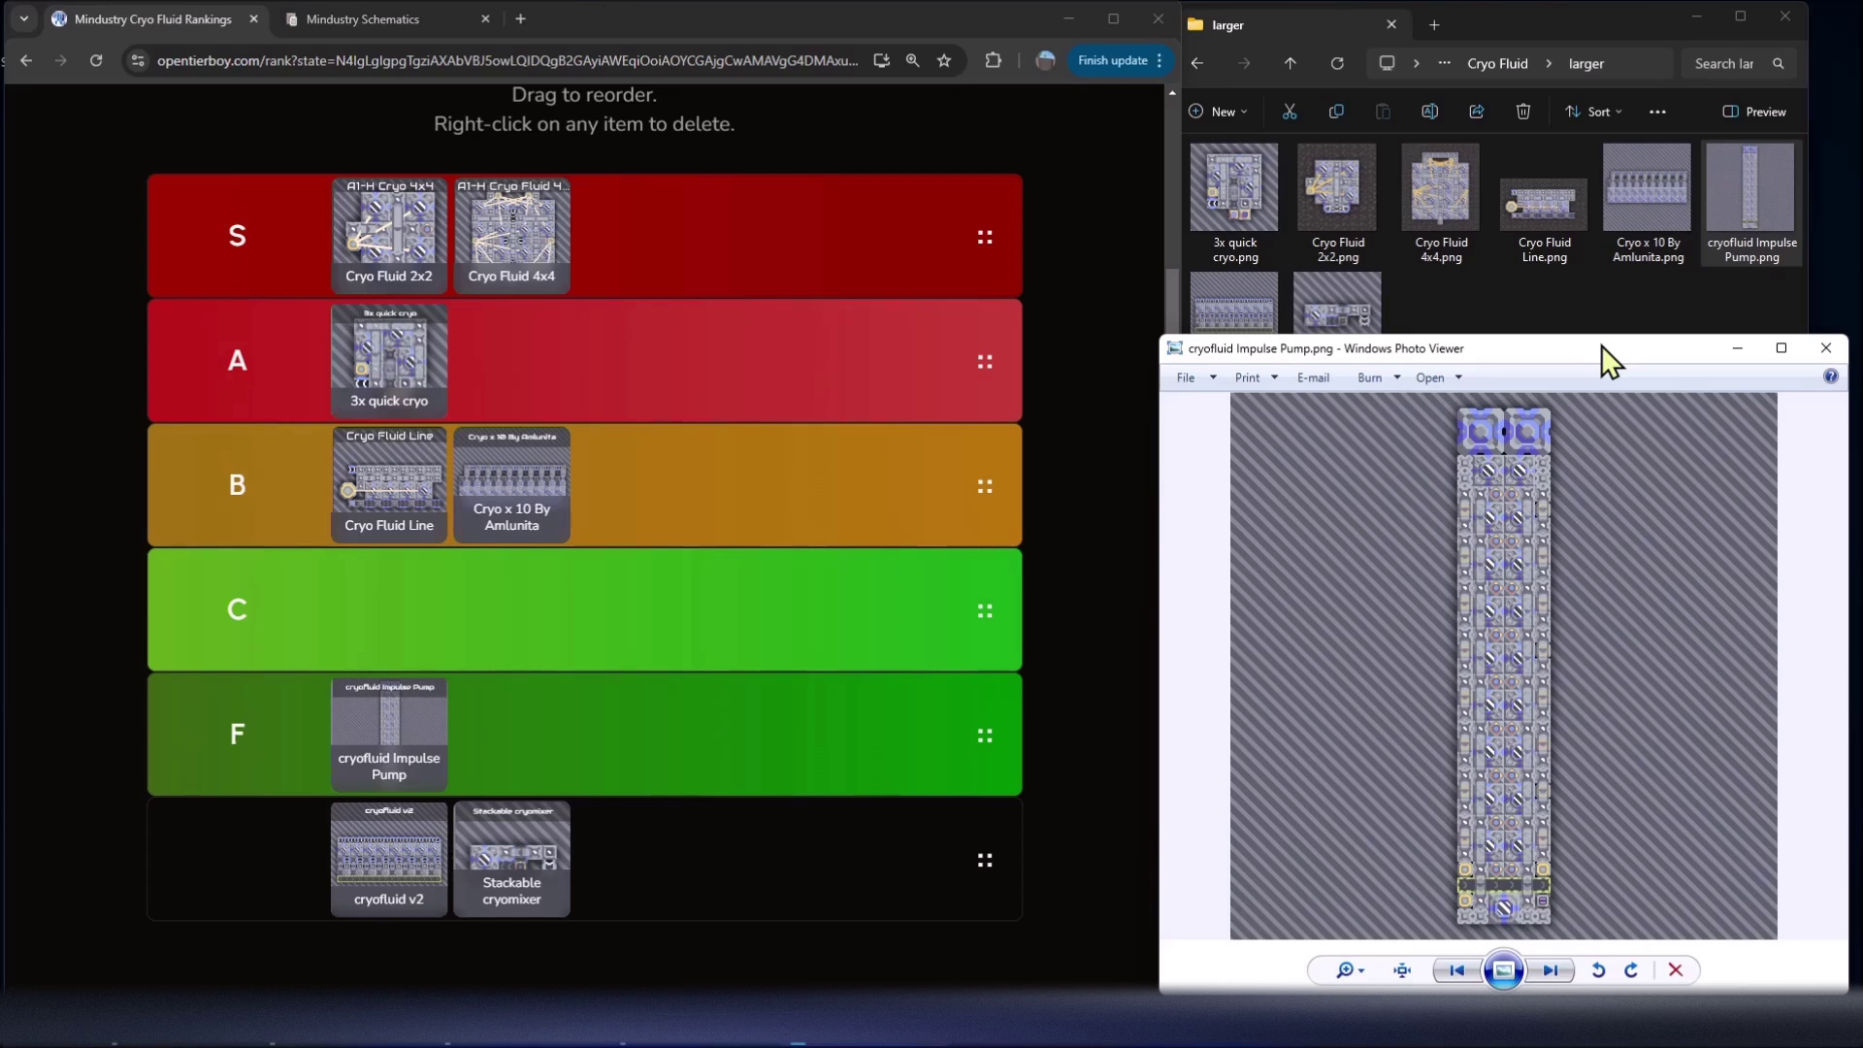
key(Right)
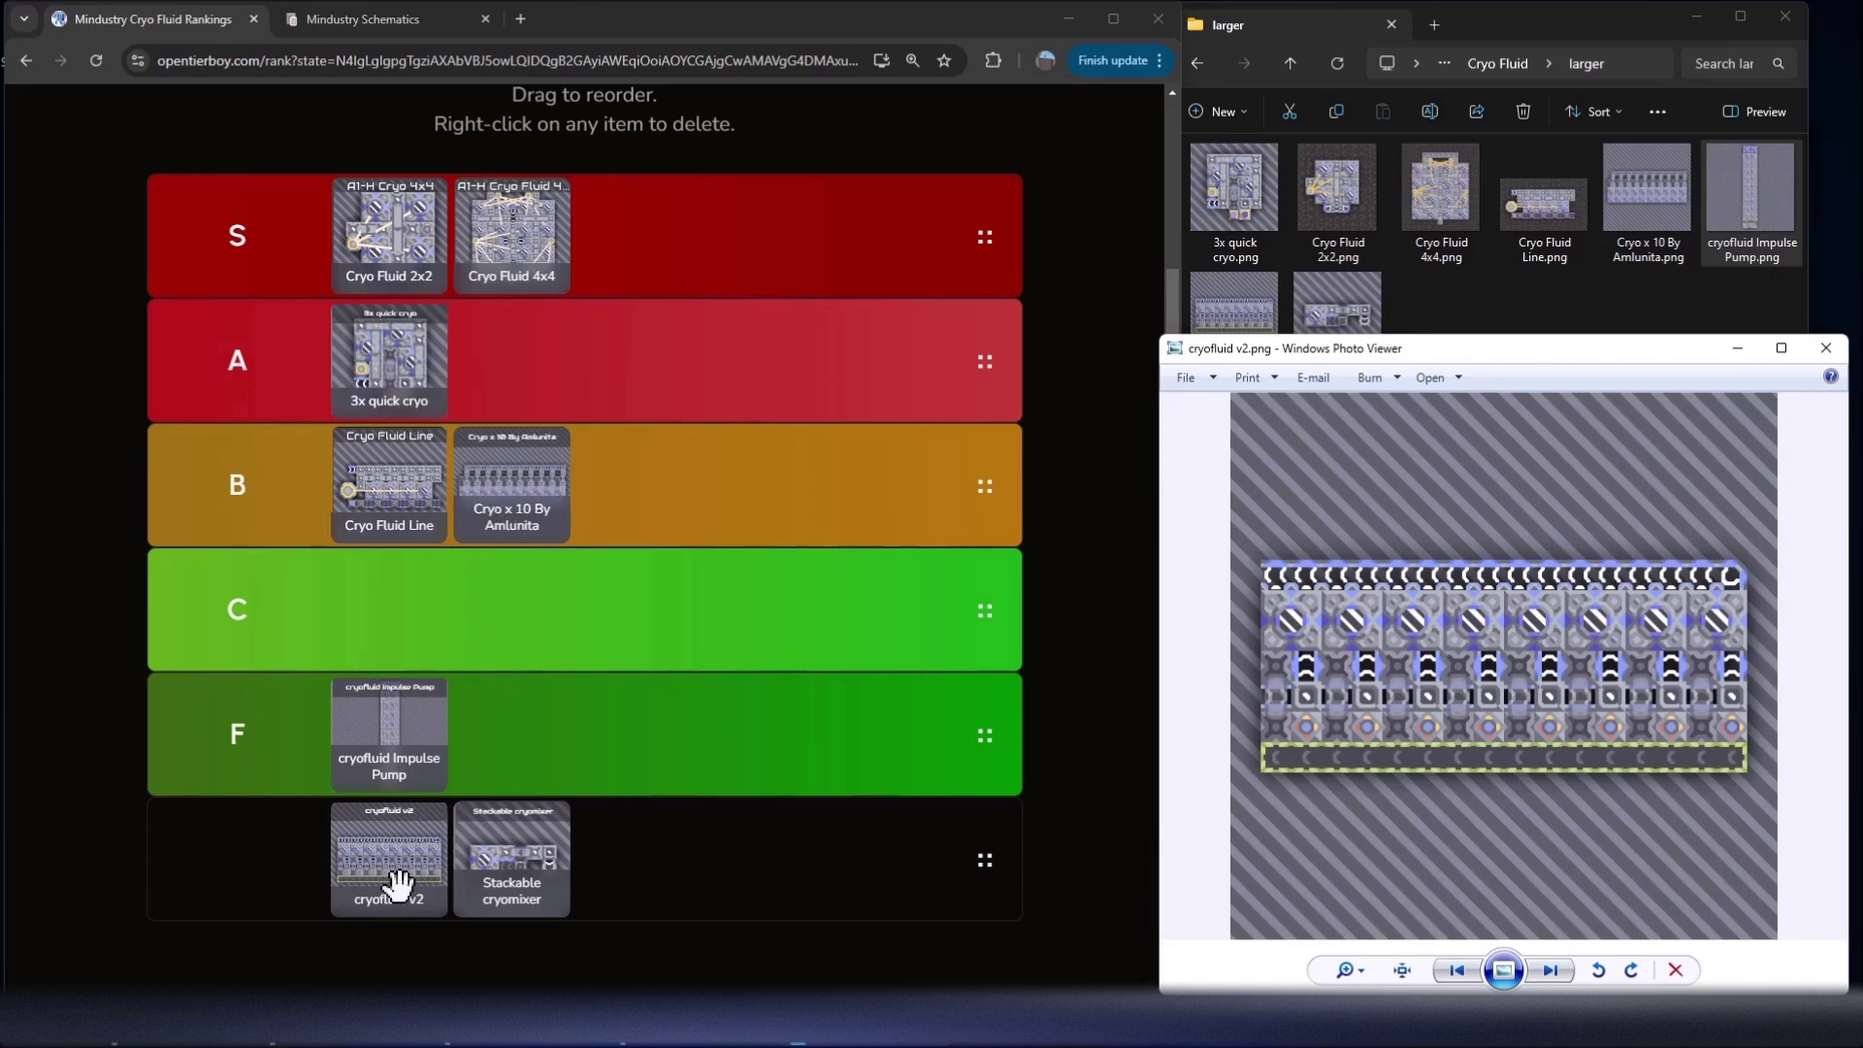
Drag the cryofluid v2 card into tier C and refocus Photo Viewer
drag(364, 878, 562, 636)
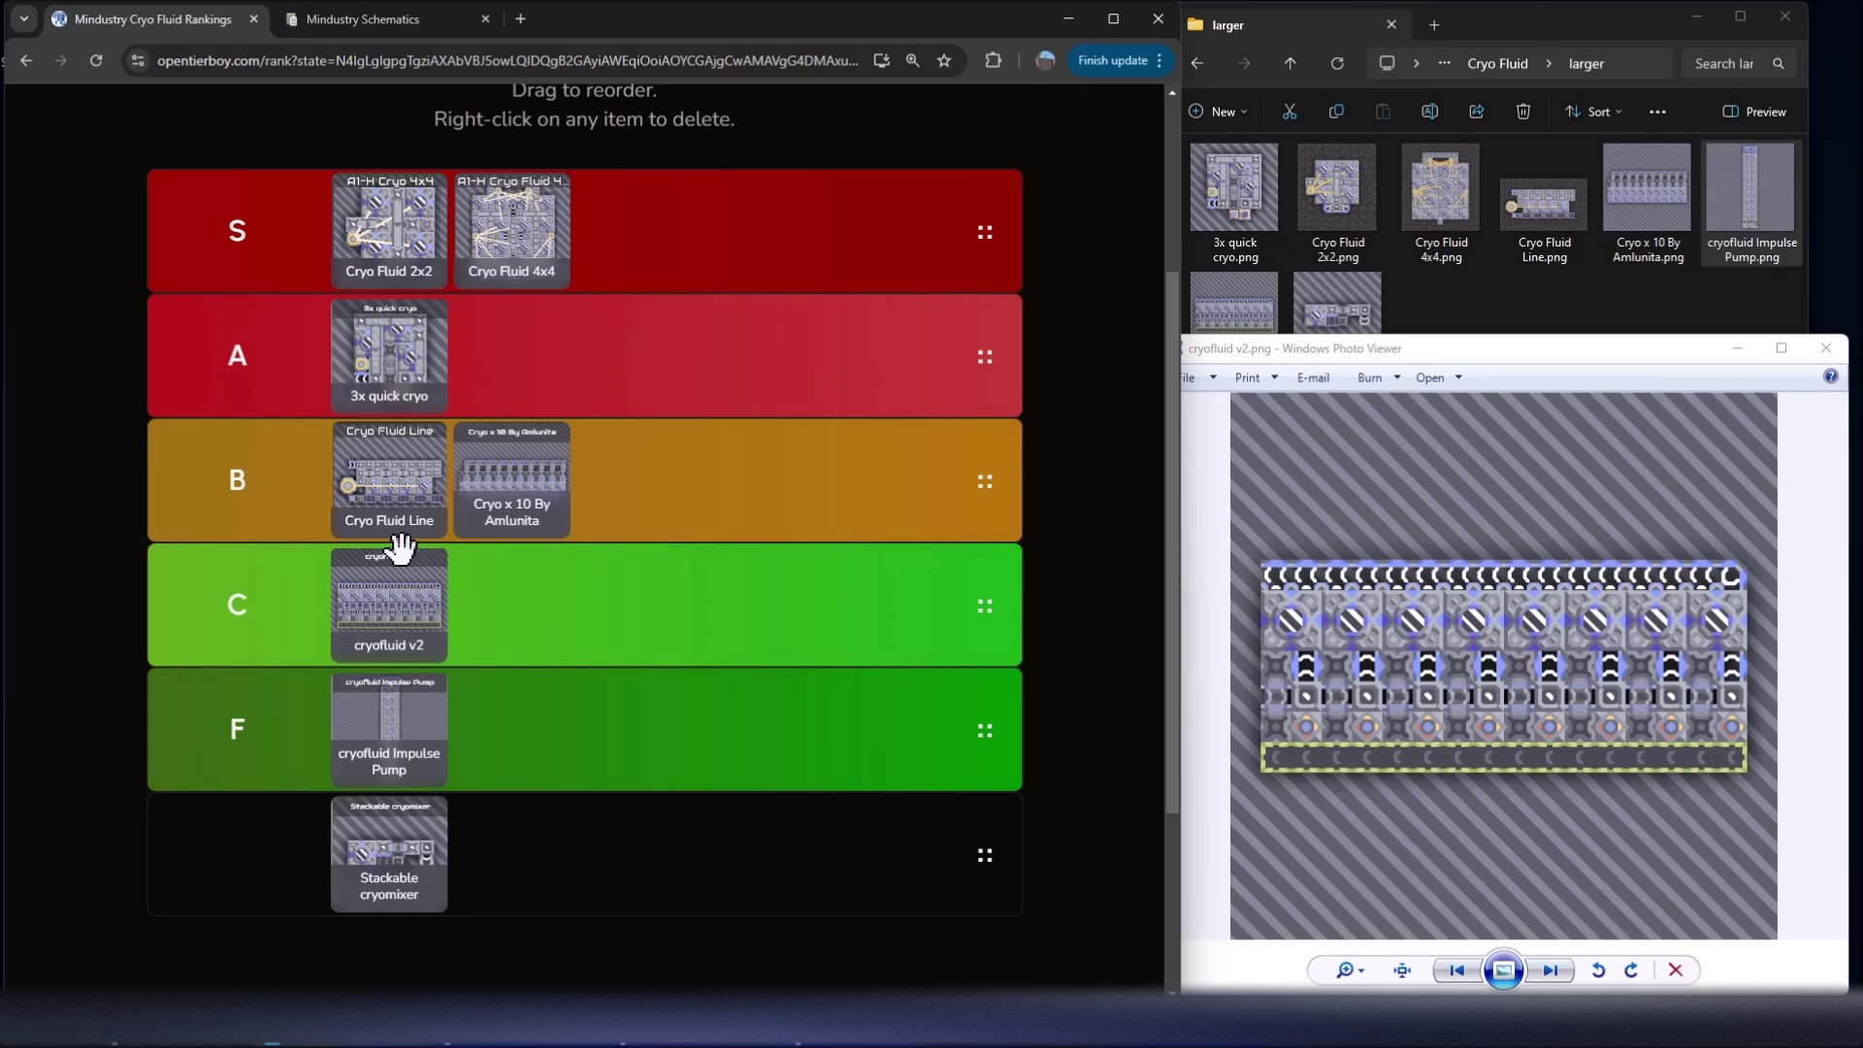
click(1384, 533)
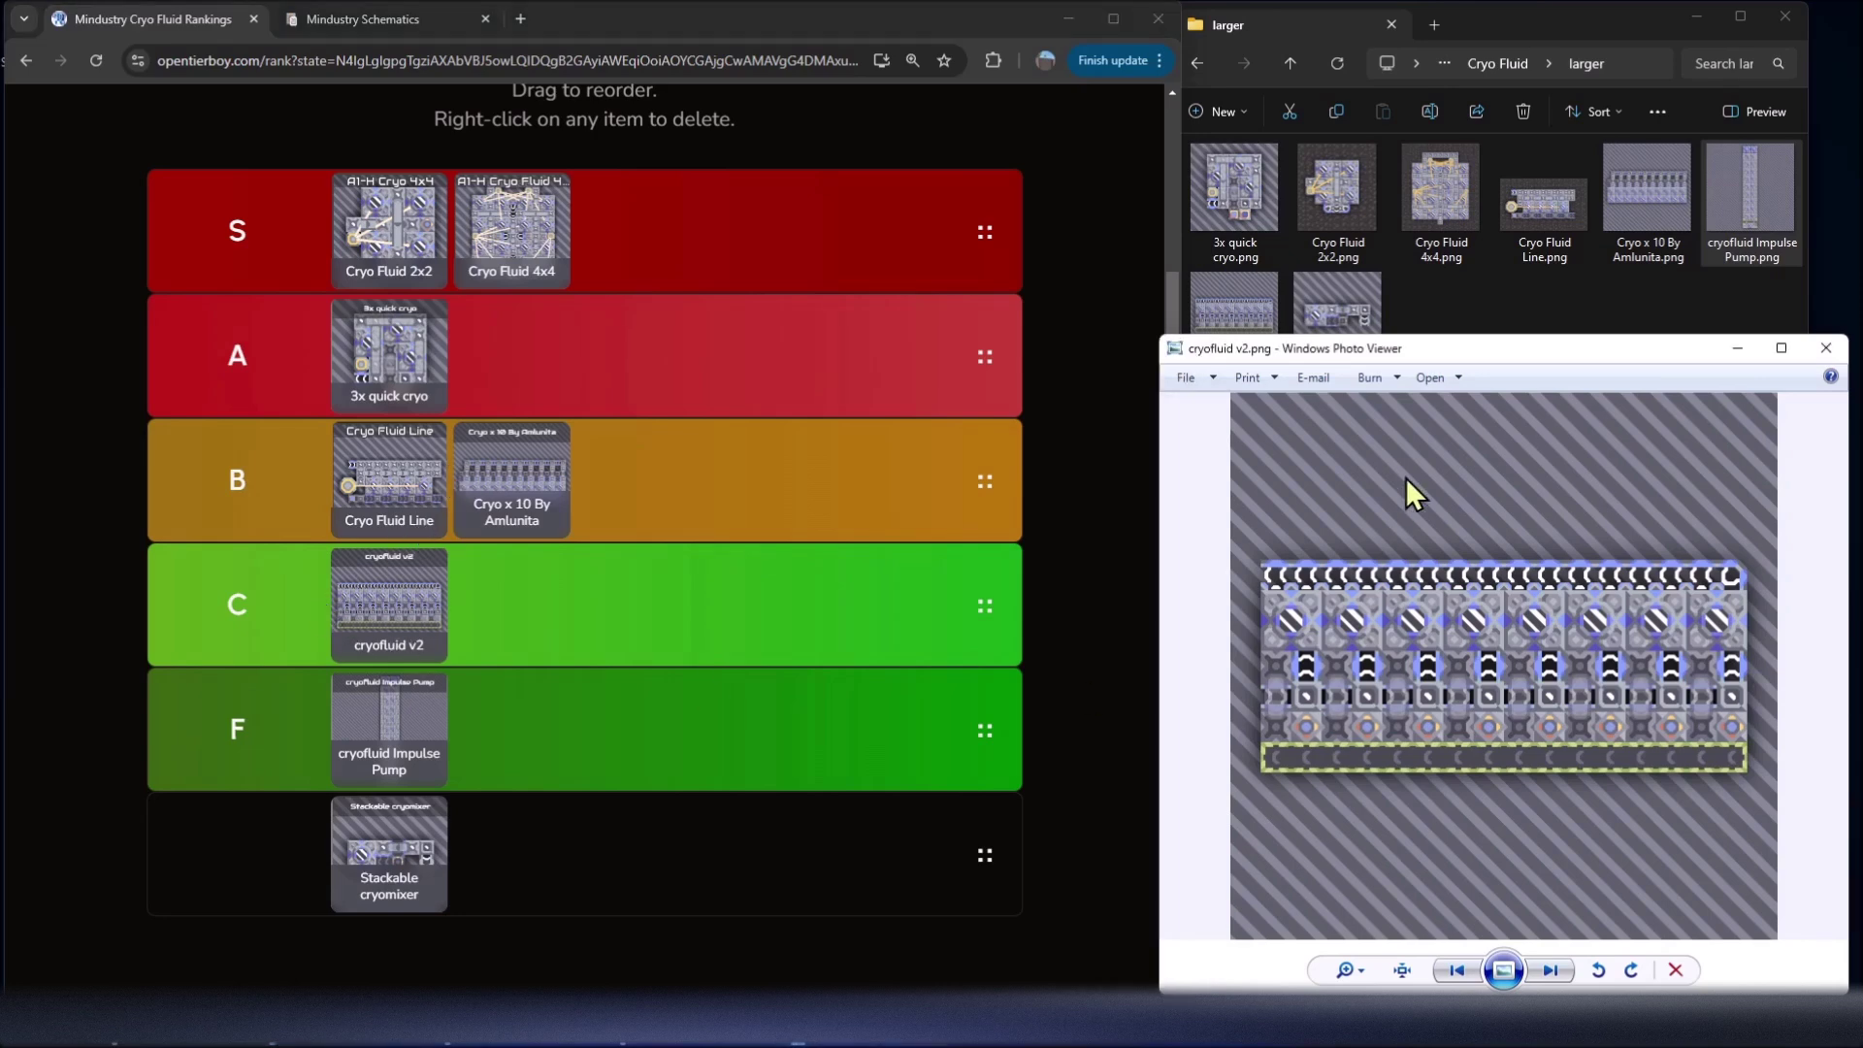
Compare the Stackable cryomixer image with the list and rank it in tier C beside cryofluid v2
key(Right)
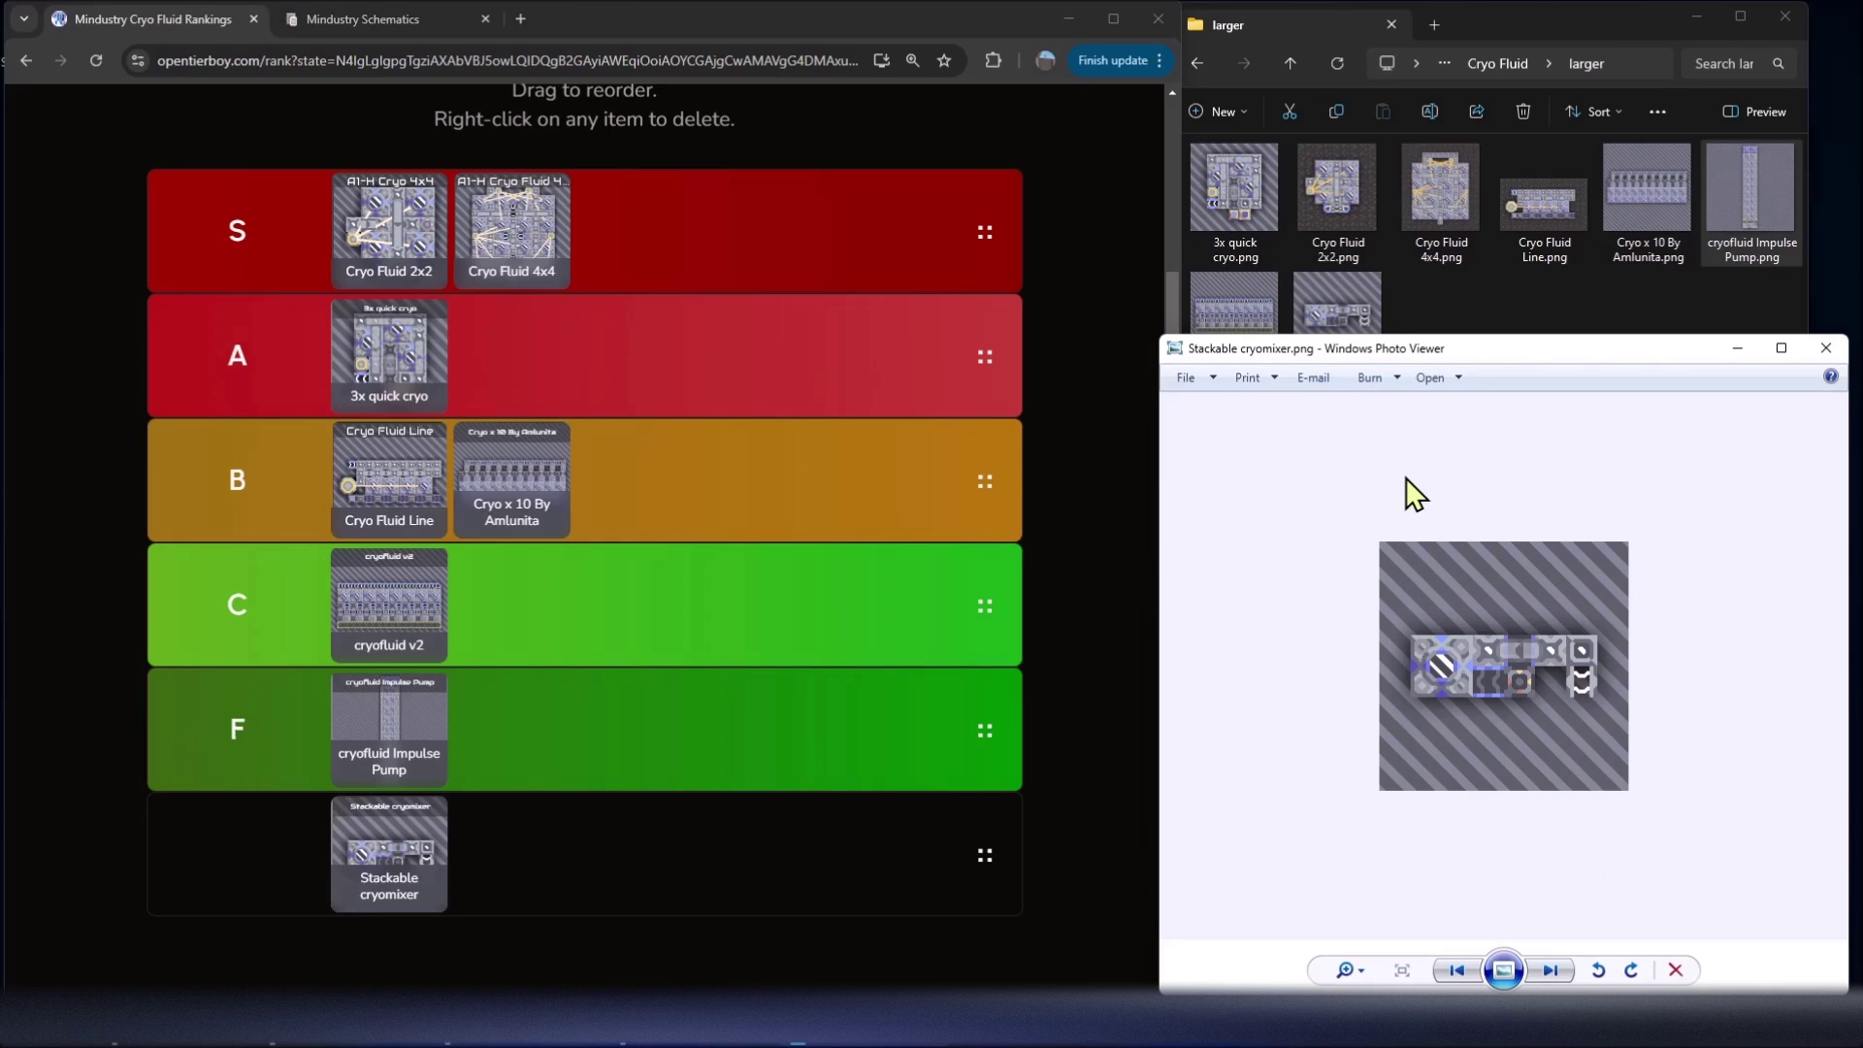
click(515, 509)
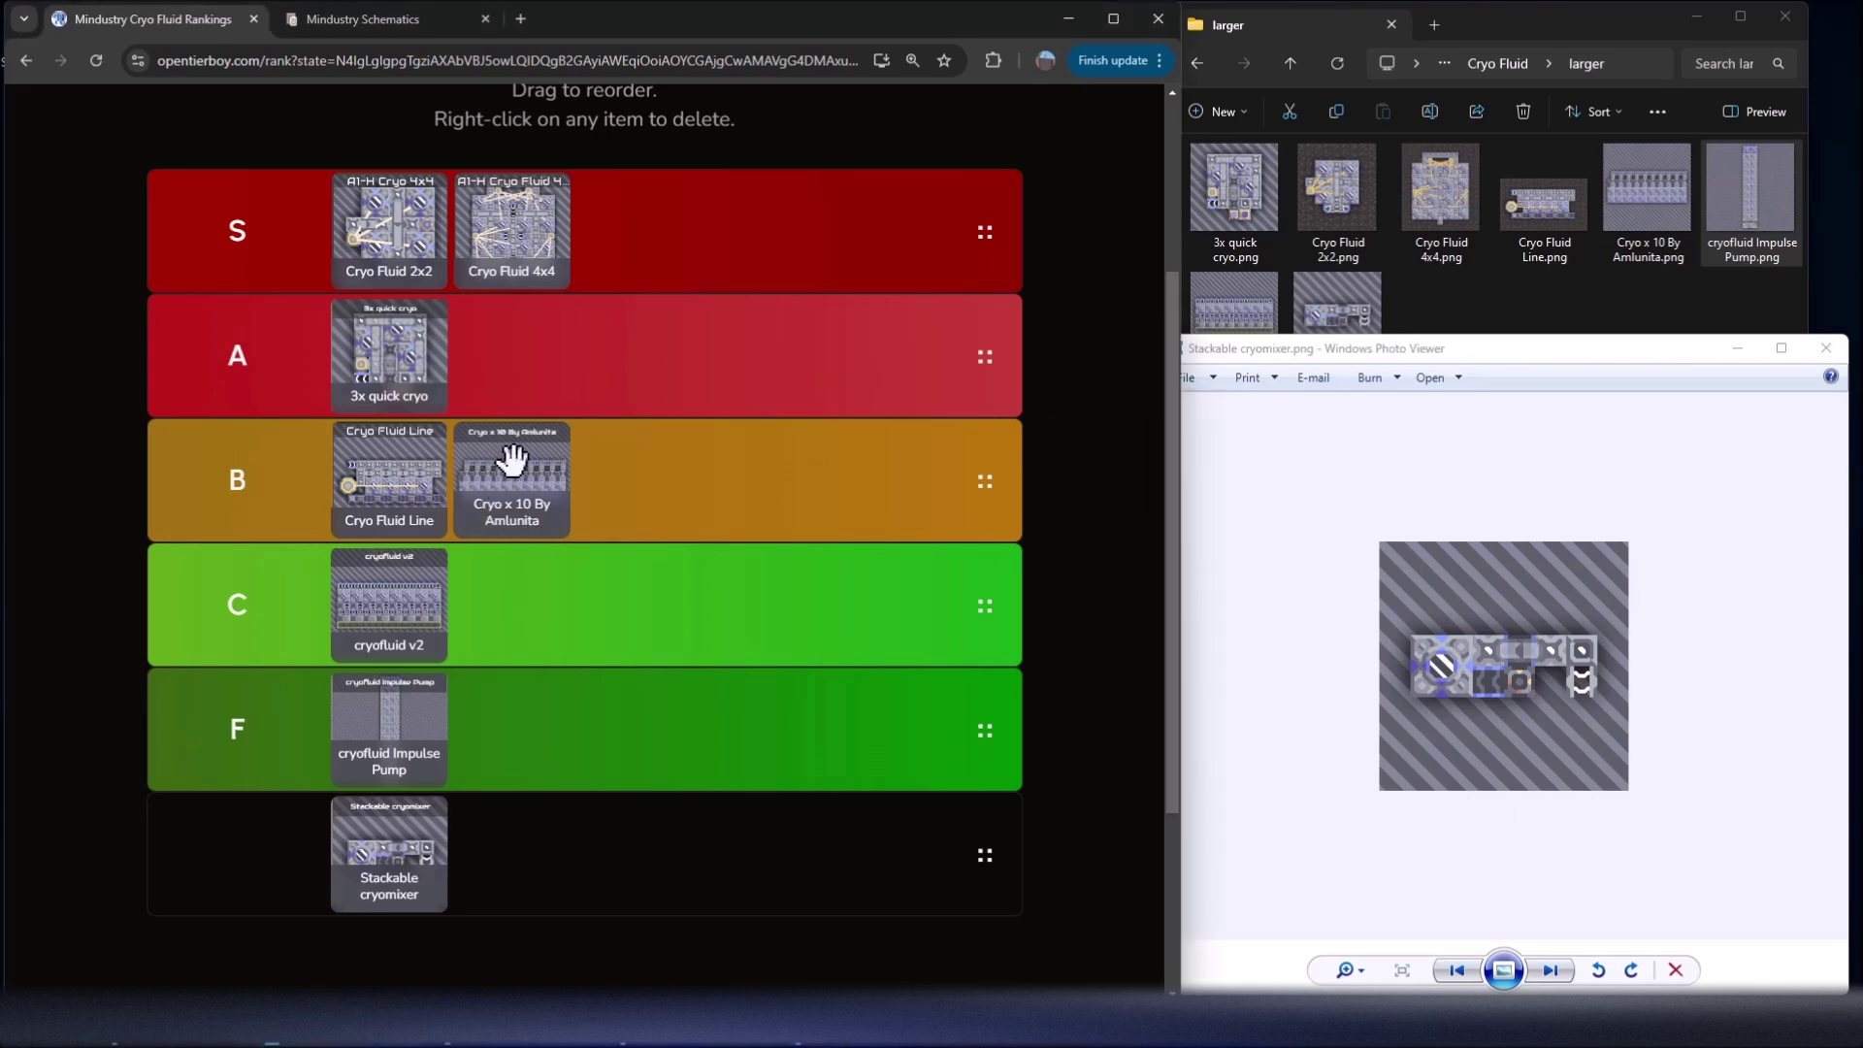
click(1357, 726)
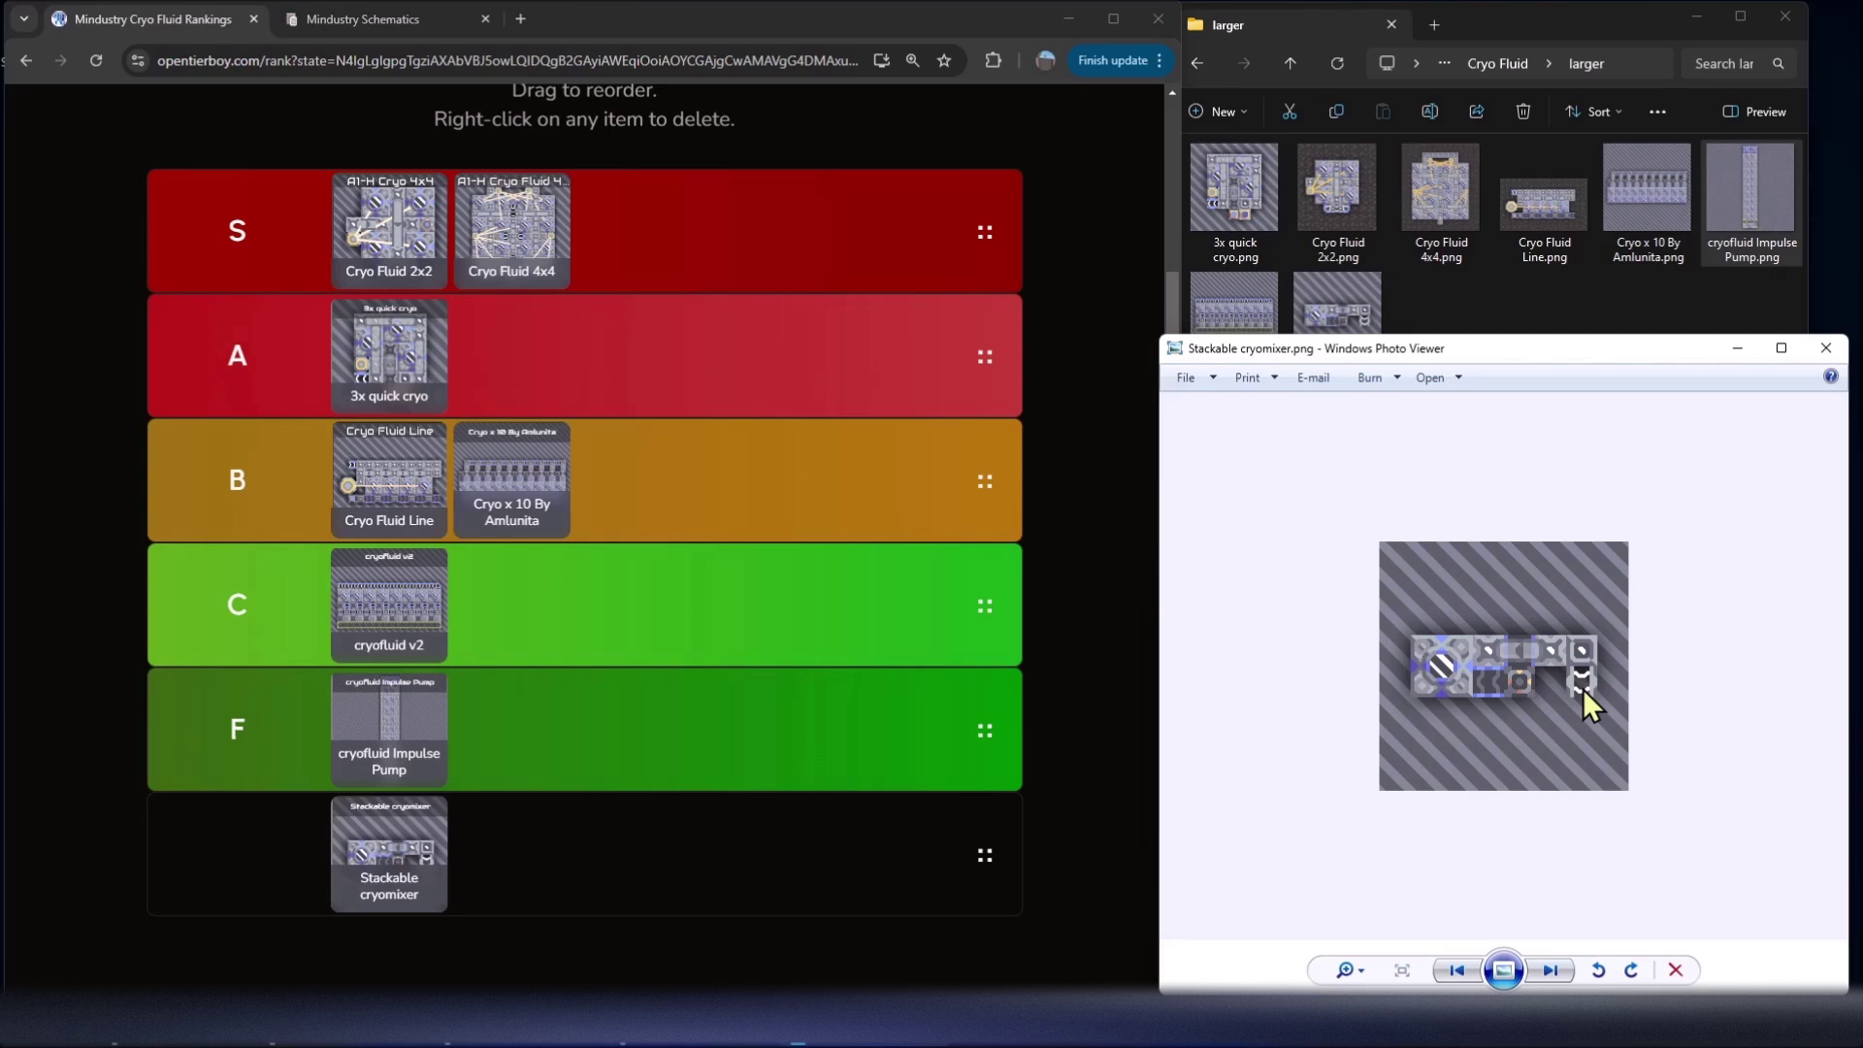
drag(403, 832, 530, 566)
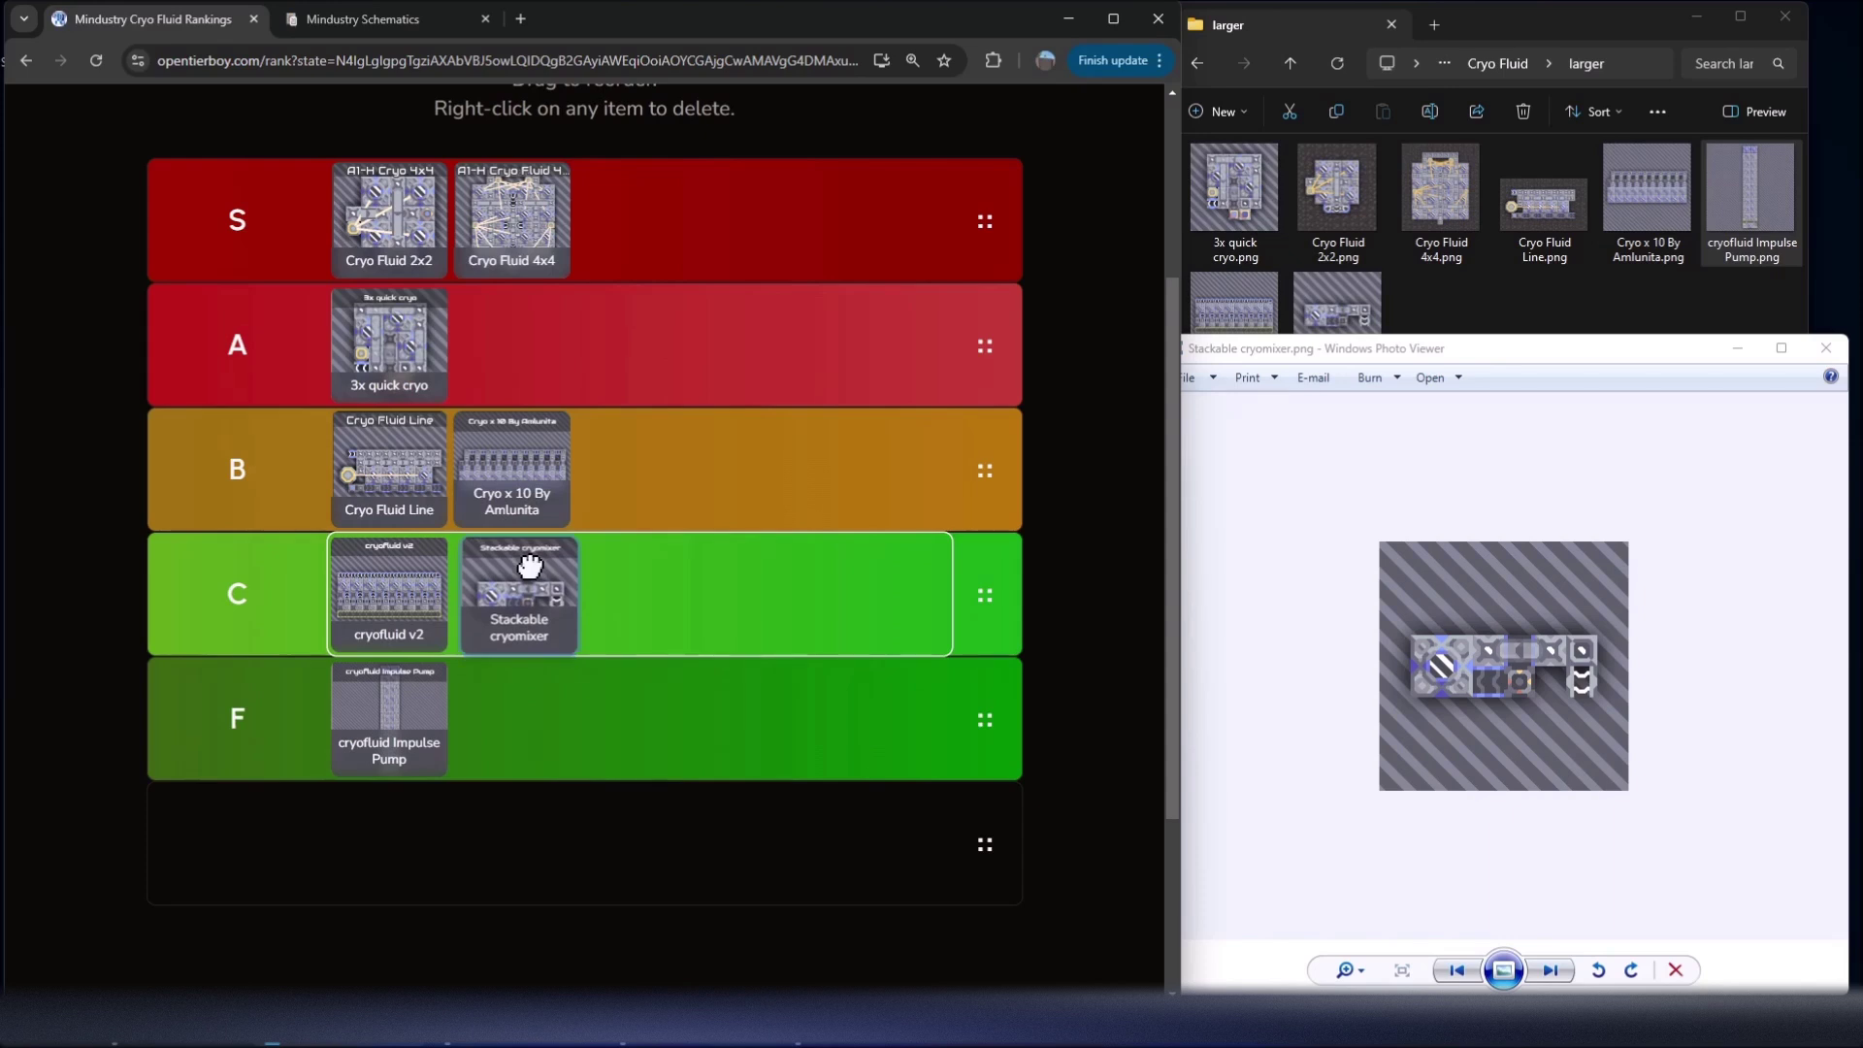
drag(530, 567, 529, 566)
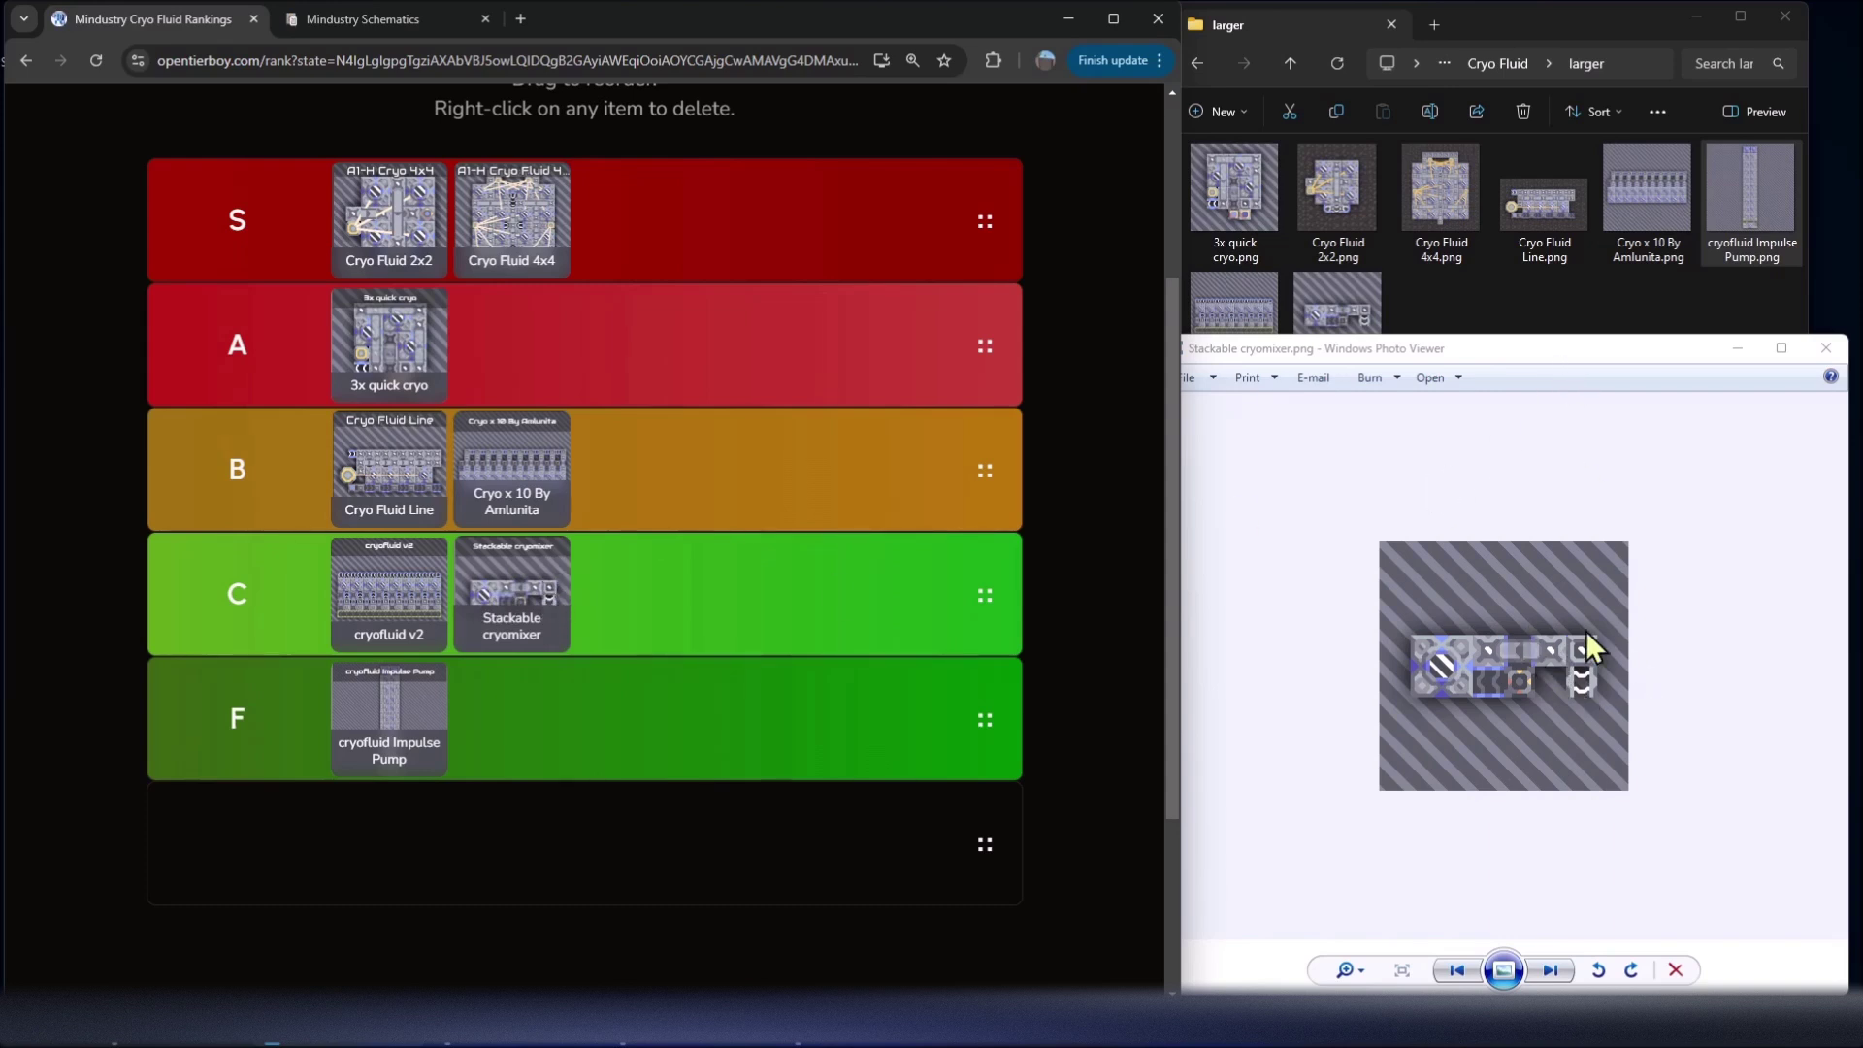
click(1537, 386)
scroll(1062, 601, up, 1)
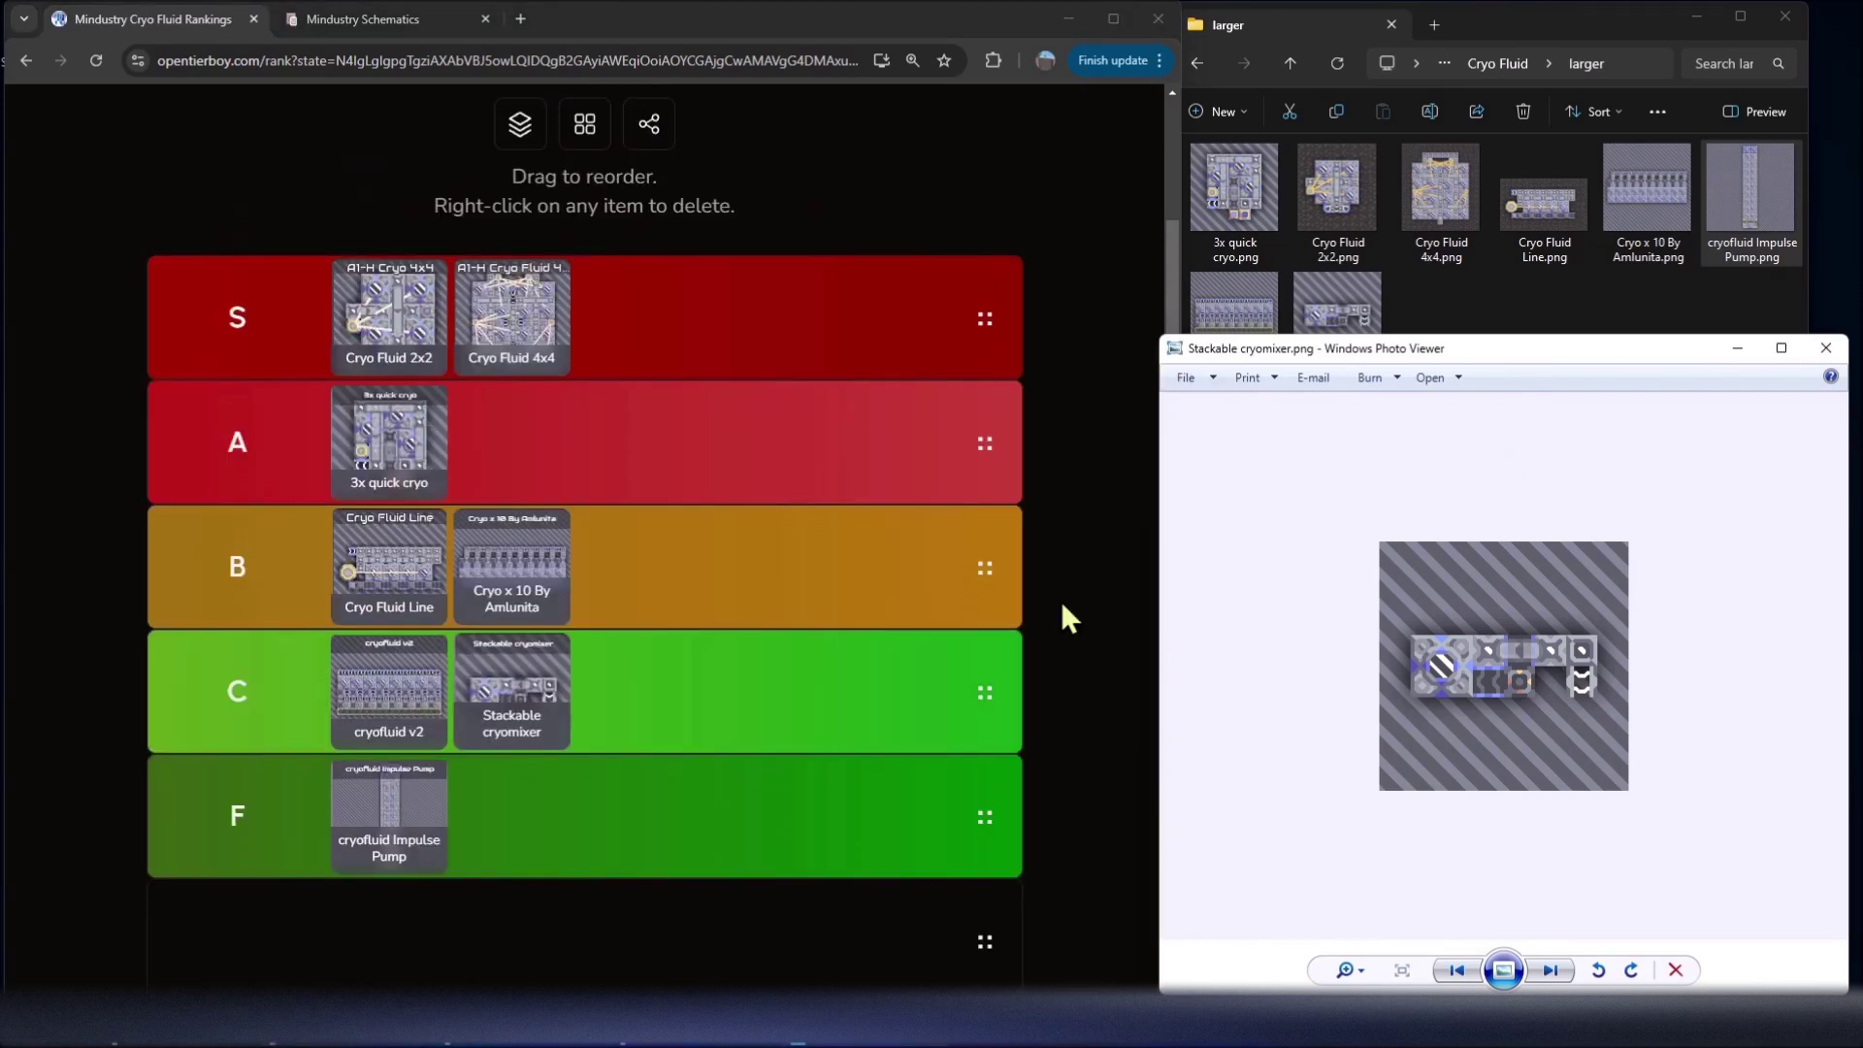